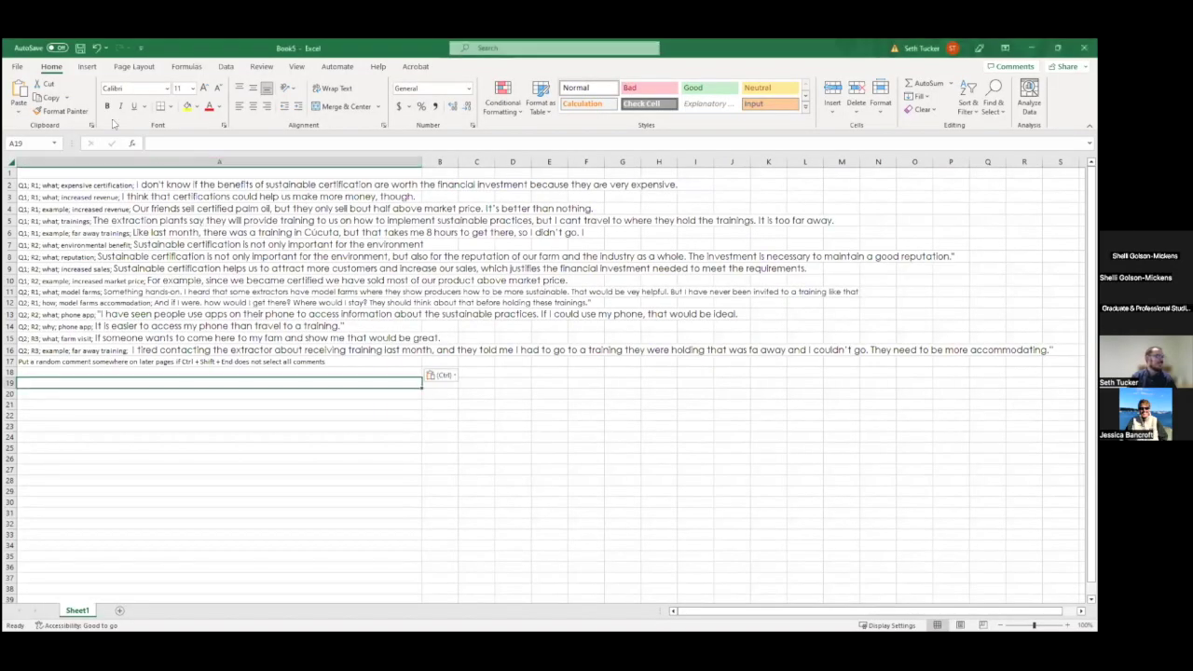
- Undo the last paste and paste the copied coded comments again starting at cell A2, keeping the source formatting
{"action": "left_click", "coordinate": [97, 46]}
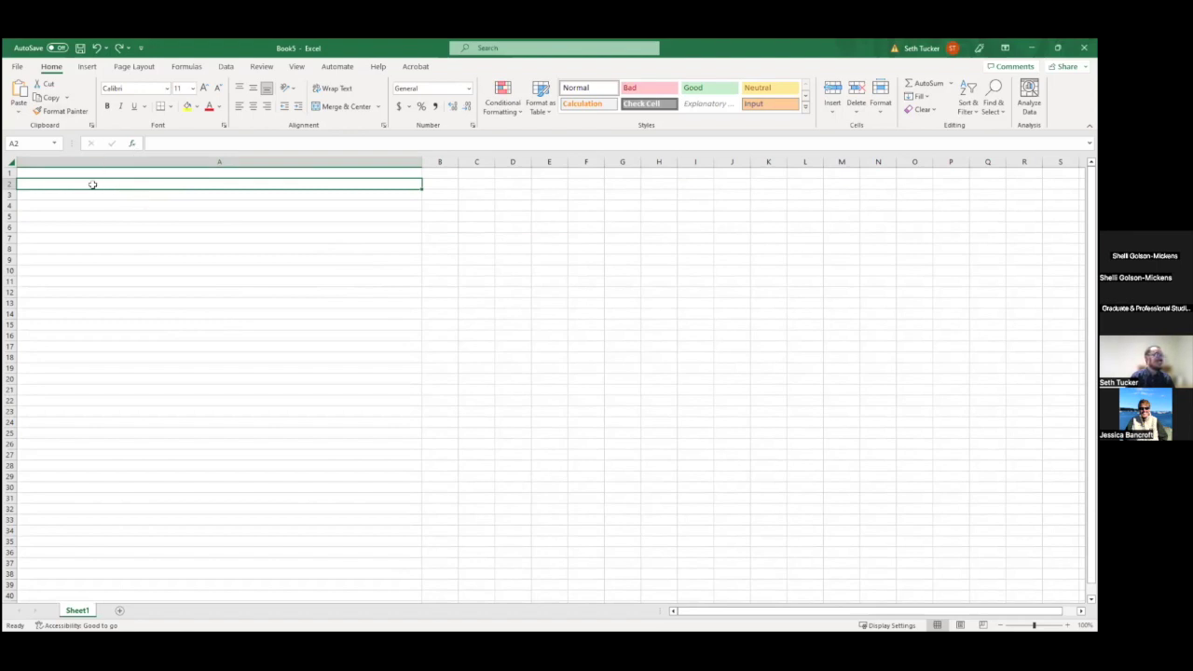
{"action": "right_click", "coordinate": [173, 185]}
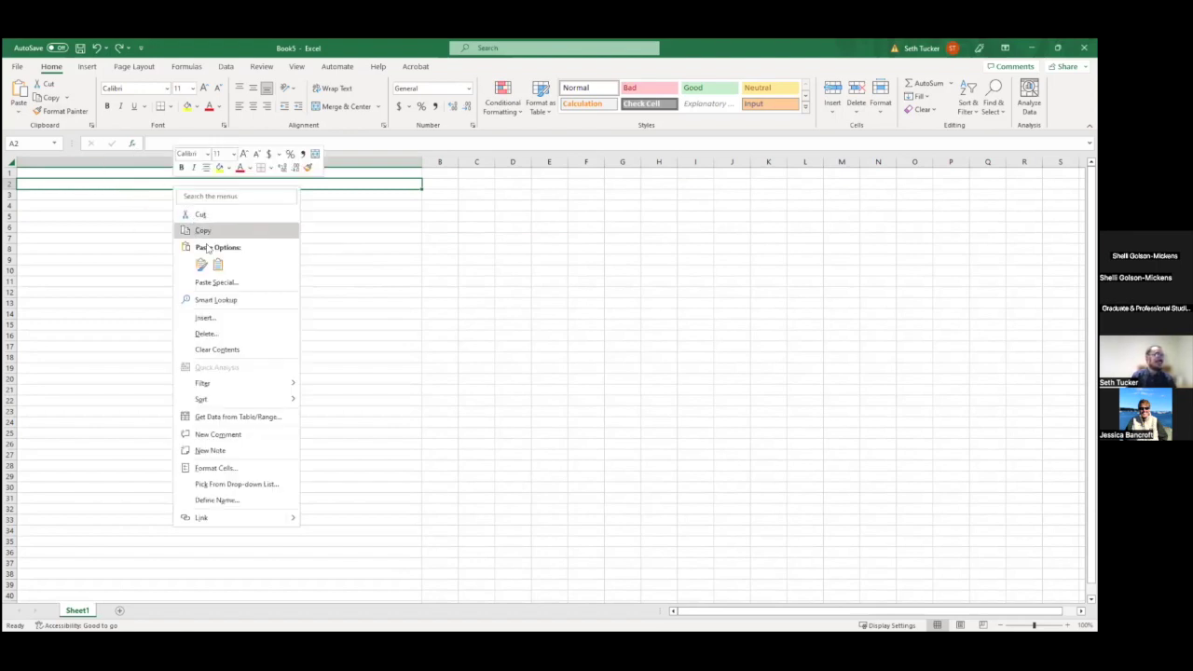
{"action": "left_click", "coordinate": [200, 264]}
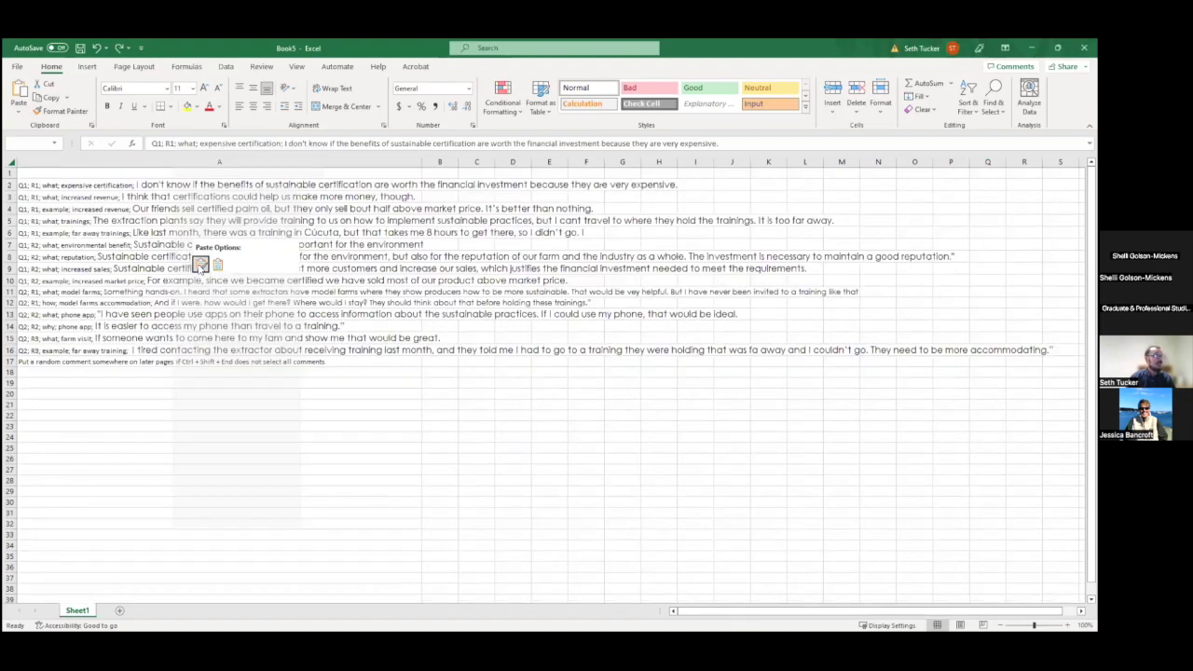
{"action": "left_click", "coordinate": [267, 393]}
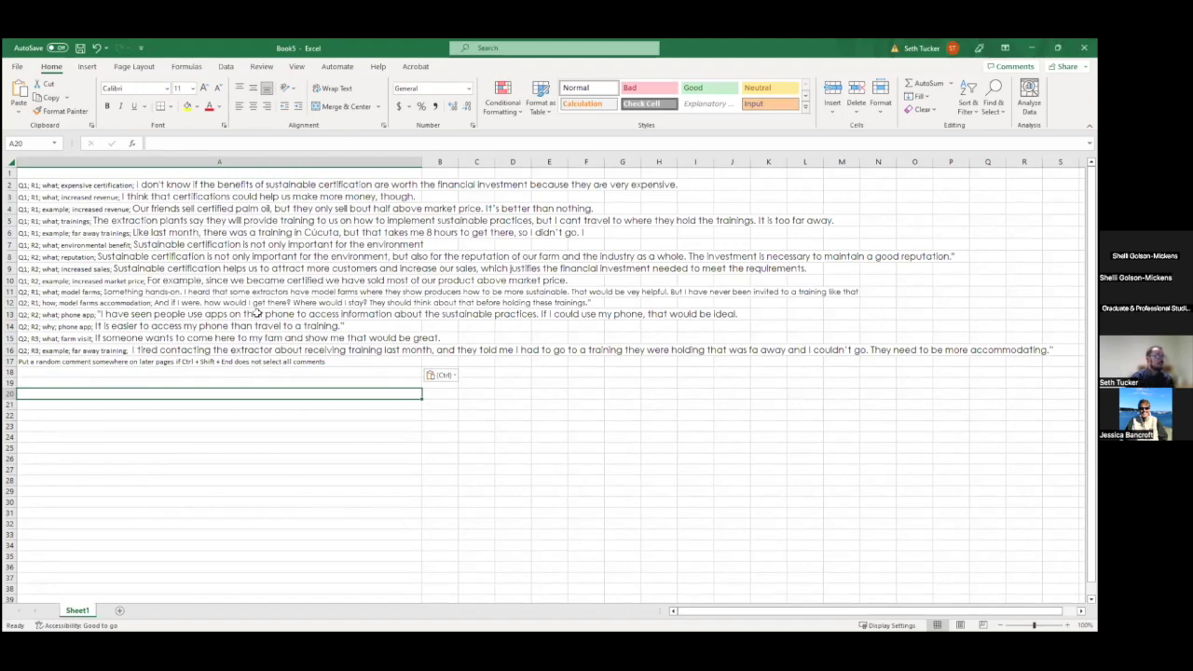
- Delete the blank first row above the coded comments
{"action": "right_click", "coordinate": [12, 173]}
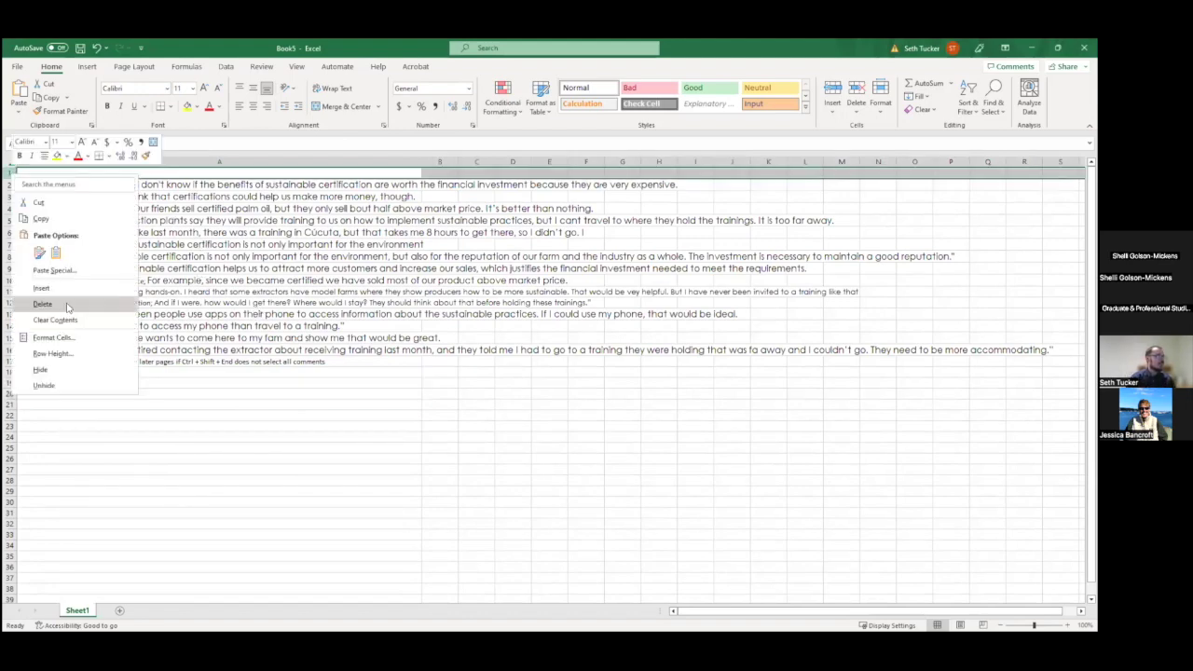
{"action": "left_click", "coordinate": [68, 306]}
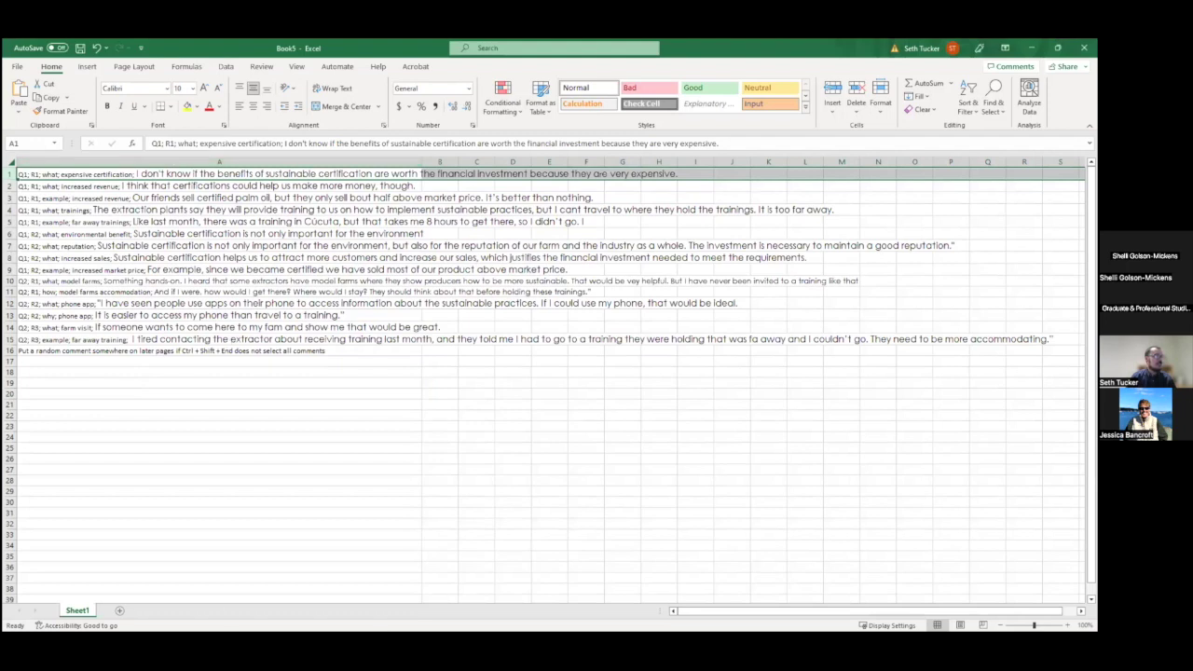
{"action": "left_click", "coordinate": [75, 174]}
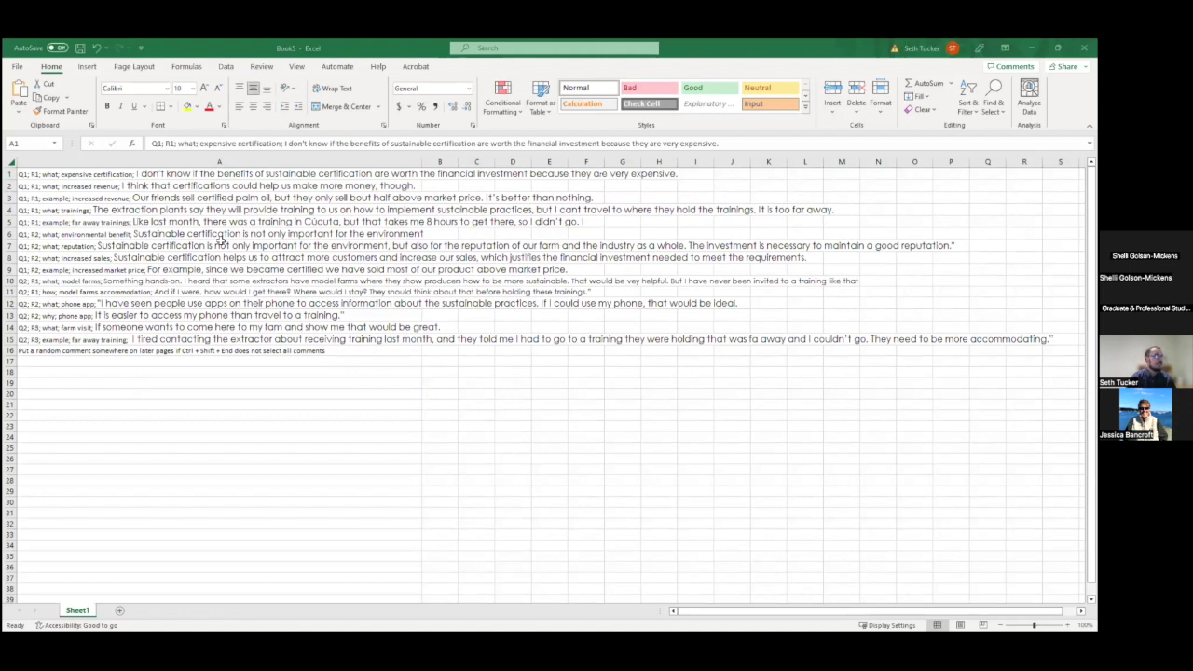
- Split column A with Text to Columns as delimited data, using the semicolon delimiter and General format, with destination A1
{"action": "key", "text": "shift+space"}
{"action": "left_click", "coordinate": [231, 161]}
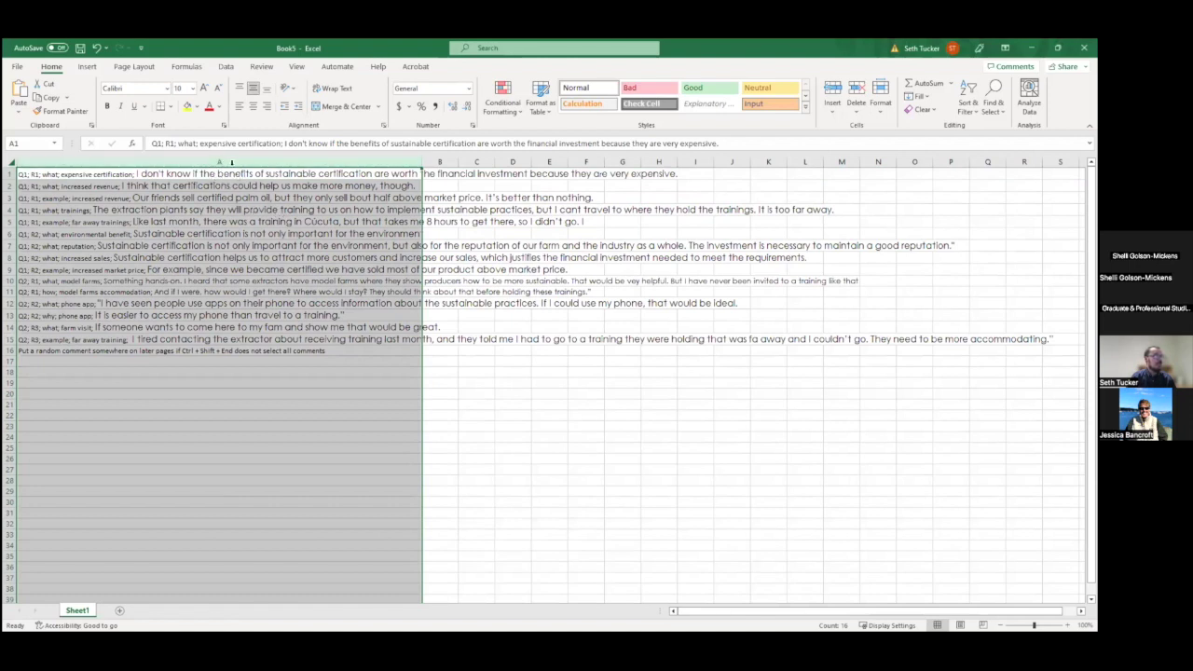
{"action": "left_click", "coordinate": [226, 67]}
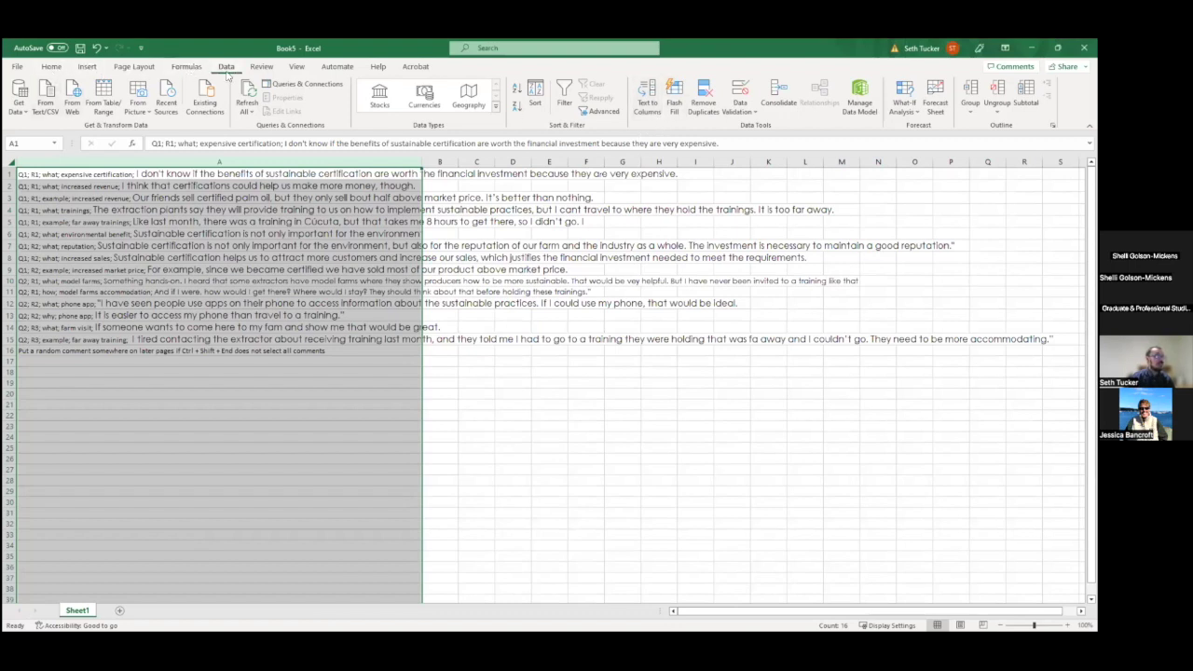
{"action": "left_click", "coordinate": [647, 105]}
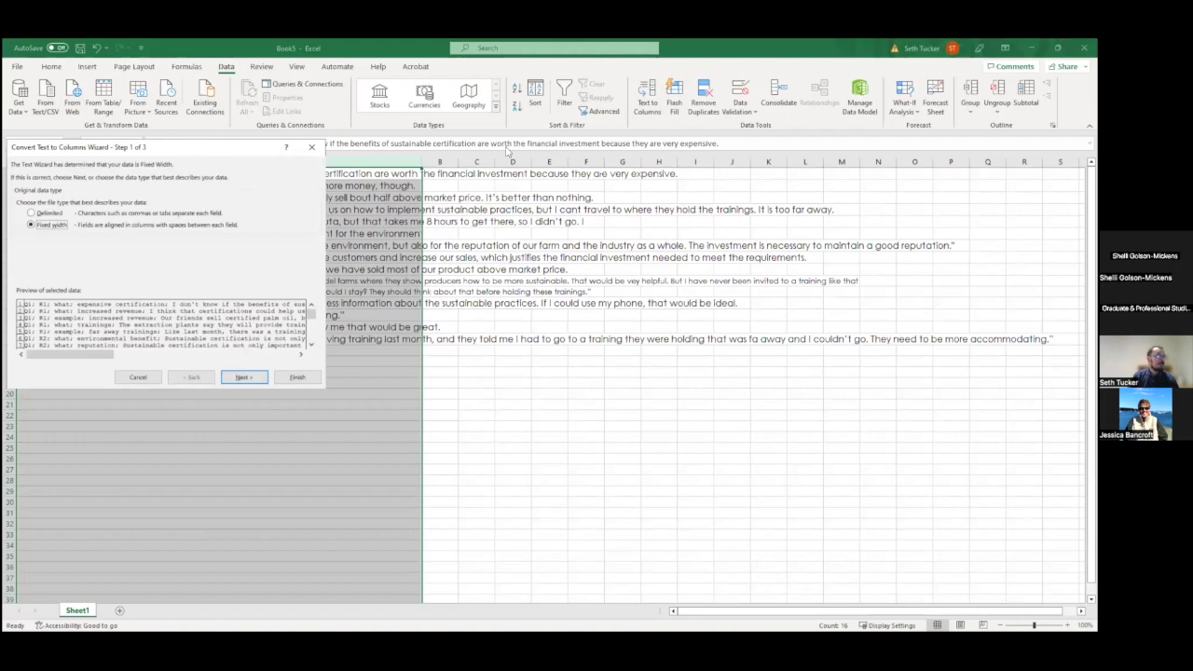
{"action": "left_click_drag", "start_coordinate": [203, 151], "coordinate": [523, 147]}
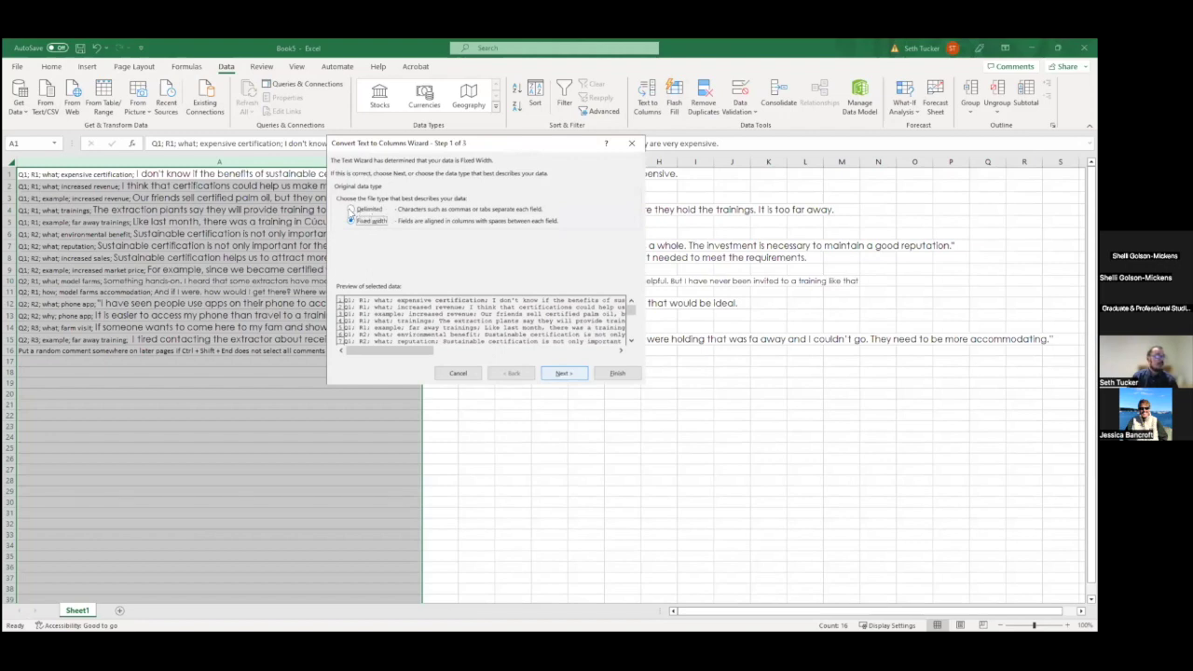
{"action": "left_click", "coordinate": [351, 209]}
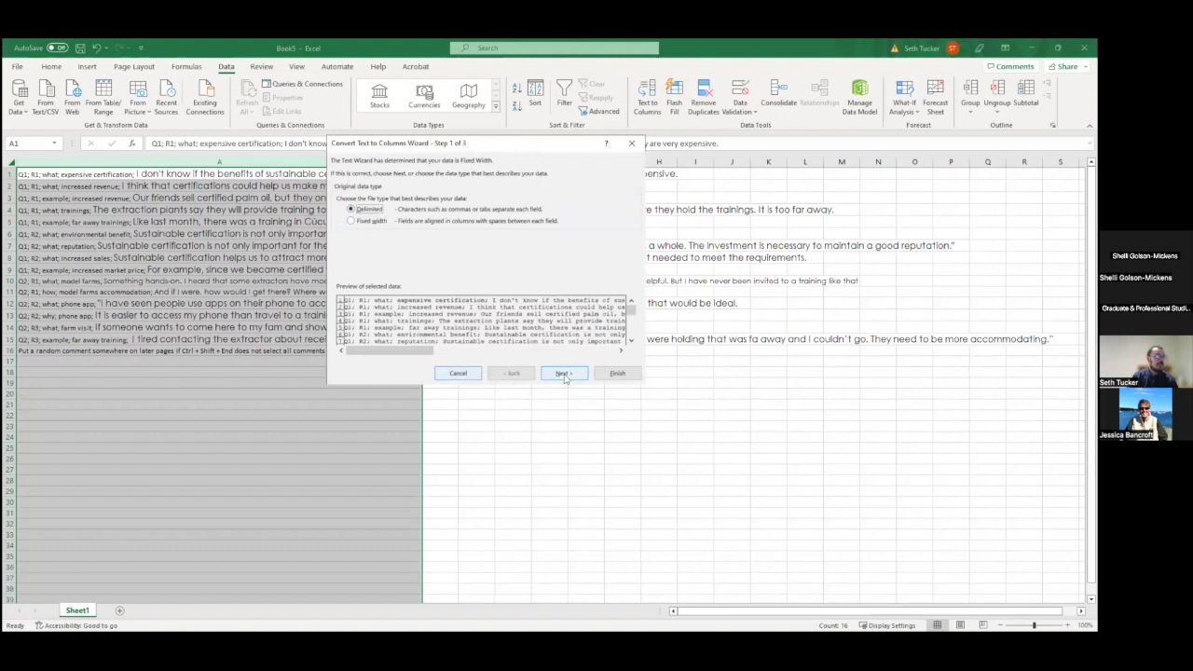
{"action": "left_click", "coordinate": [563, 374]}
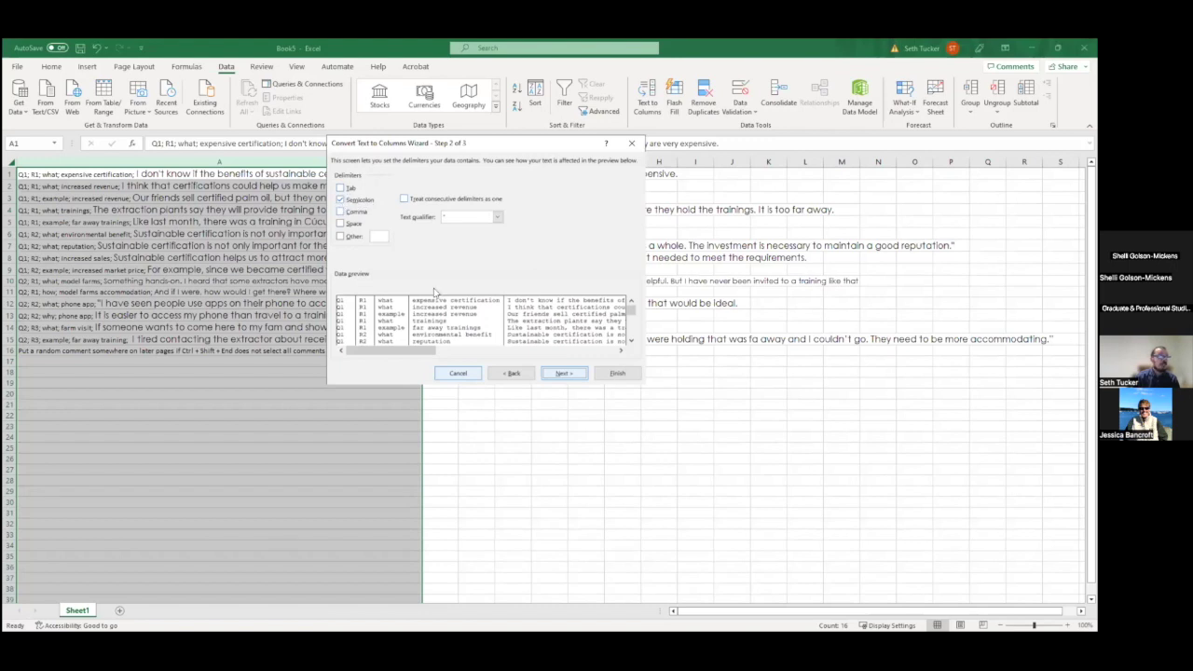
{"action": "left_click", "coordinate": [563, 373]}
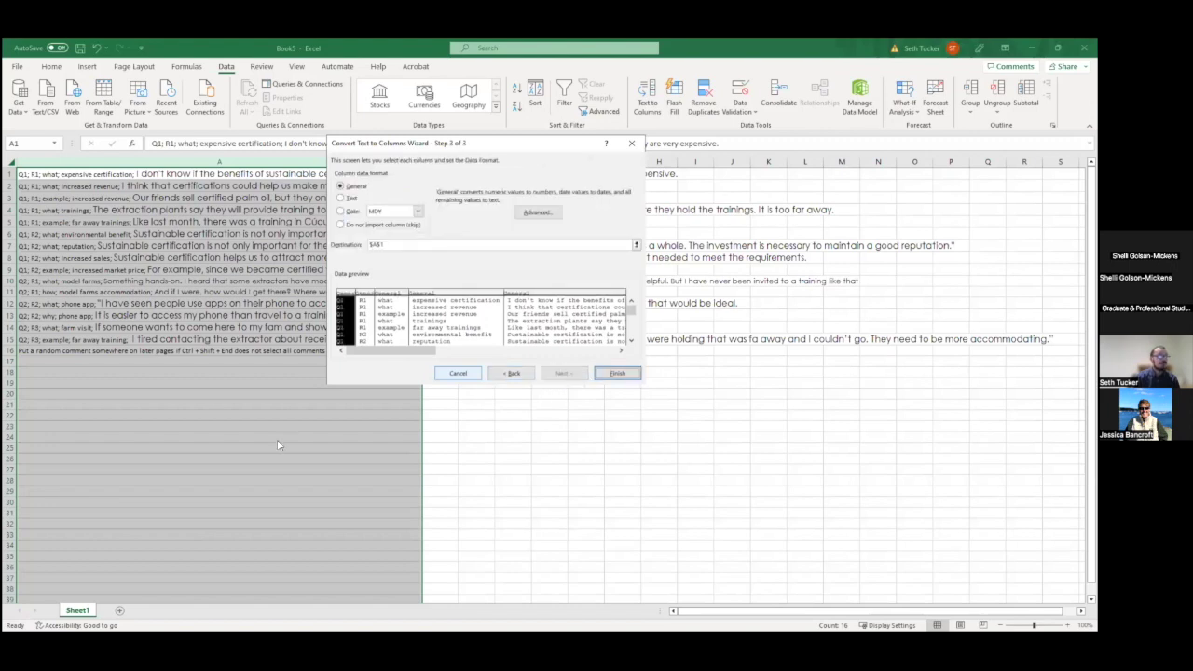
{"action": "left_click", "coordinate": [616, 373]}
{"action": "left_click", "coordinate": [578, 382]}
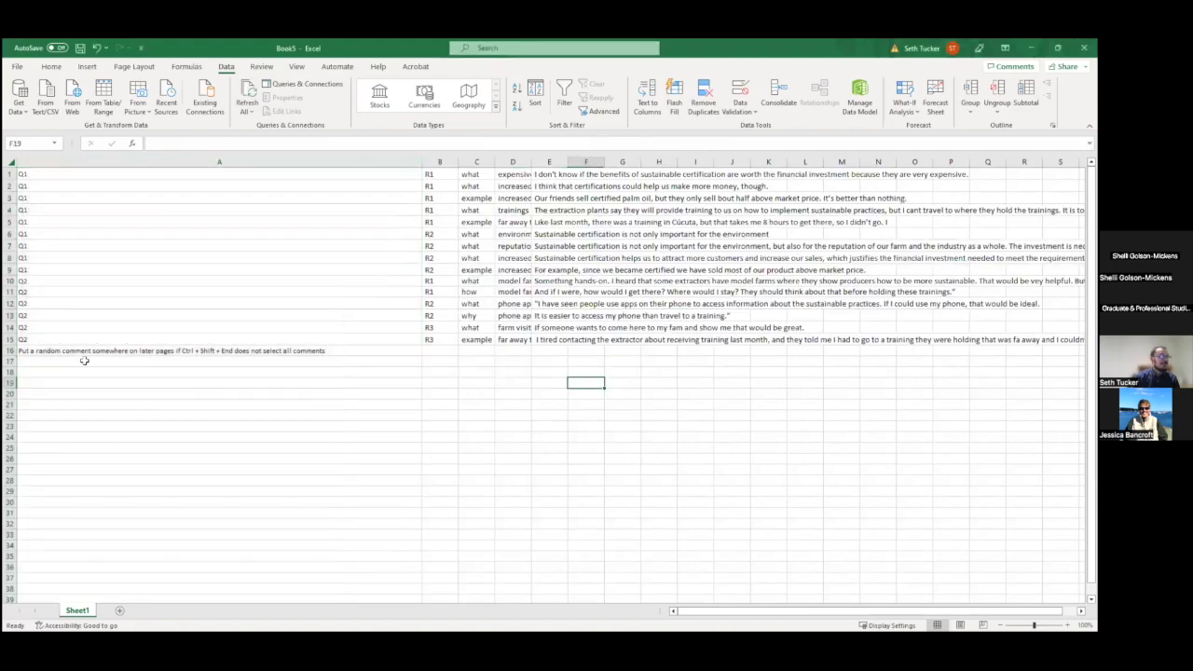
- Delete row 16 with the stray random comment and insert a blank row above the data for headers
{"action": "right_click", "coordinate": [9, 352]}
{"action": "left_click", "coordinate": [42, 462]}
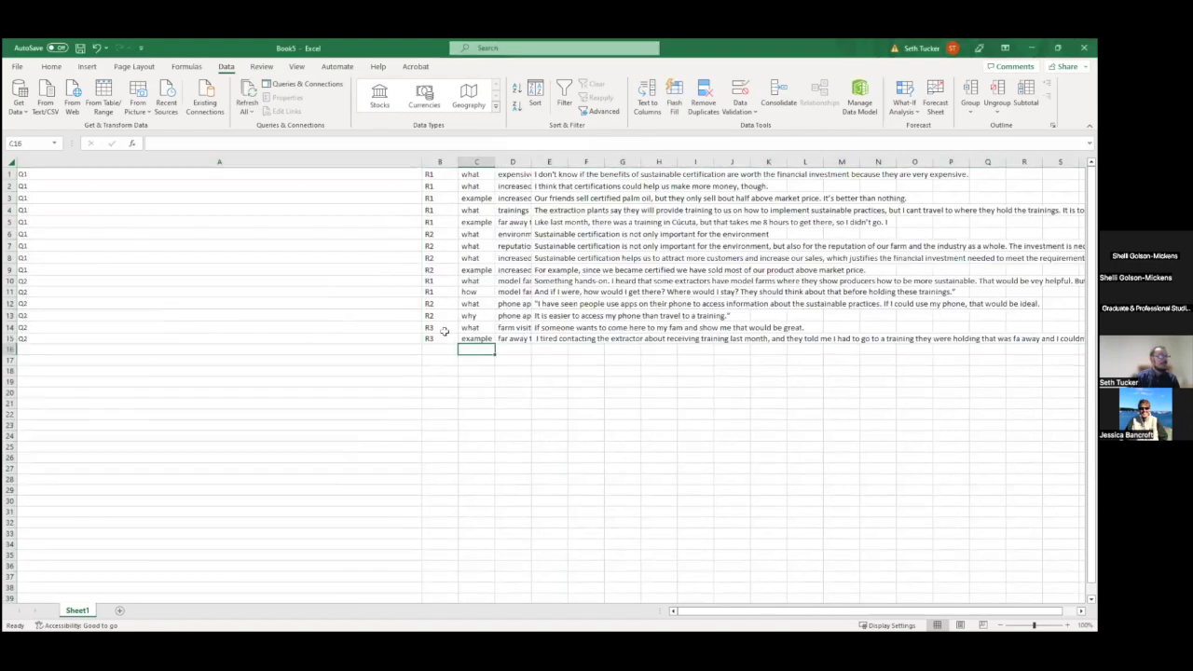
{"action": "right_click", "coordinate": [11, 173]}
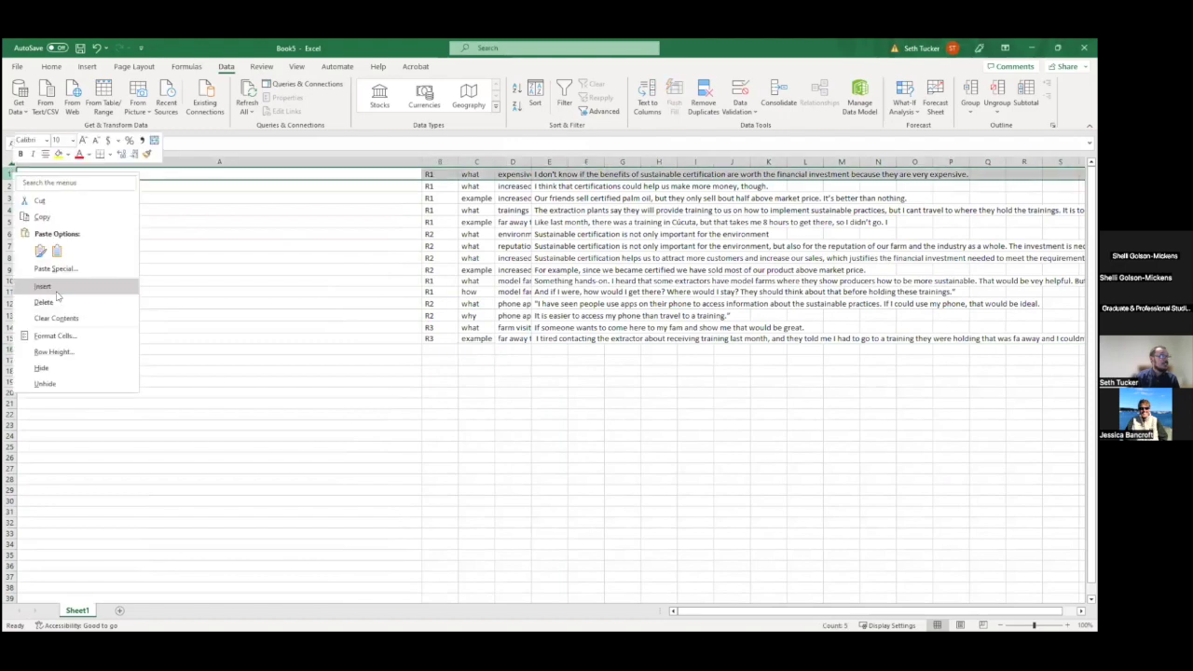
{"action": "left_click", "coordinate": [56, 287]}
- Narrow column A and enter the header "Question" in cell A1
{"action": "left_click_drag", "start_coordinate": [420, 161], "coordinate": [82, 162]}
{"action": "left_click", "coordinate": [254, 255]}
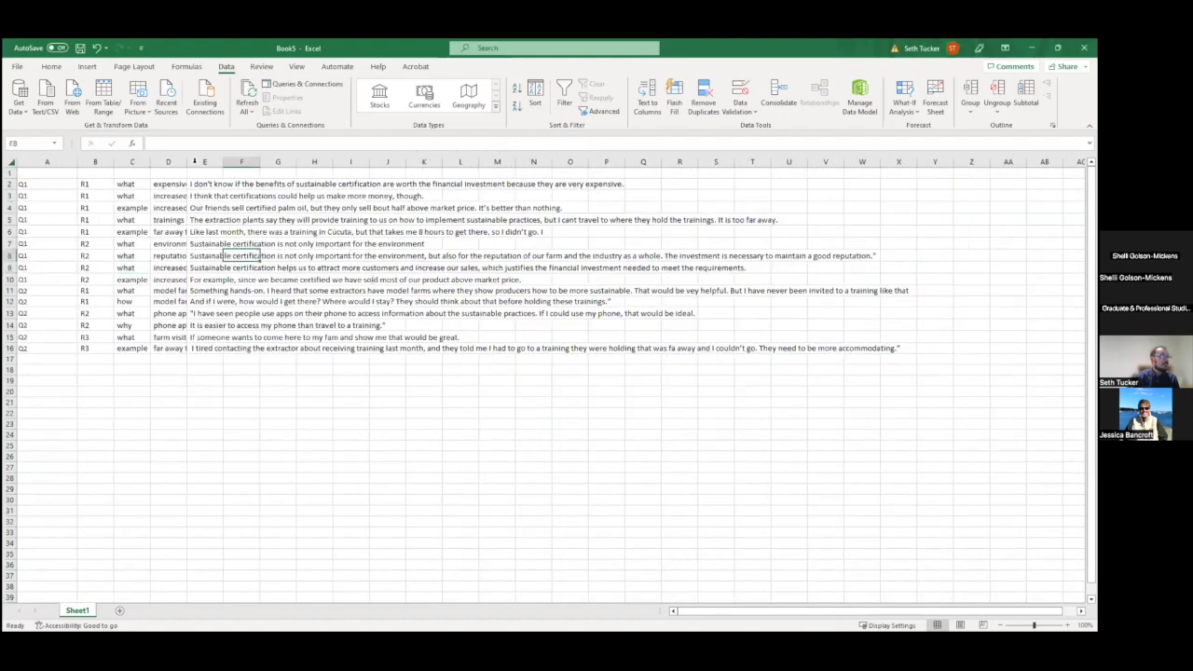
{"action": "left_click", "coordinate": [46, 175]}
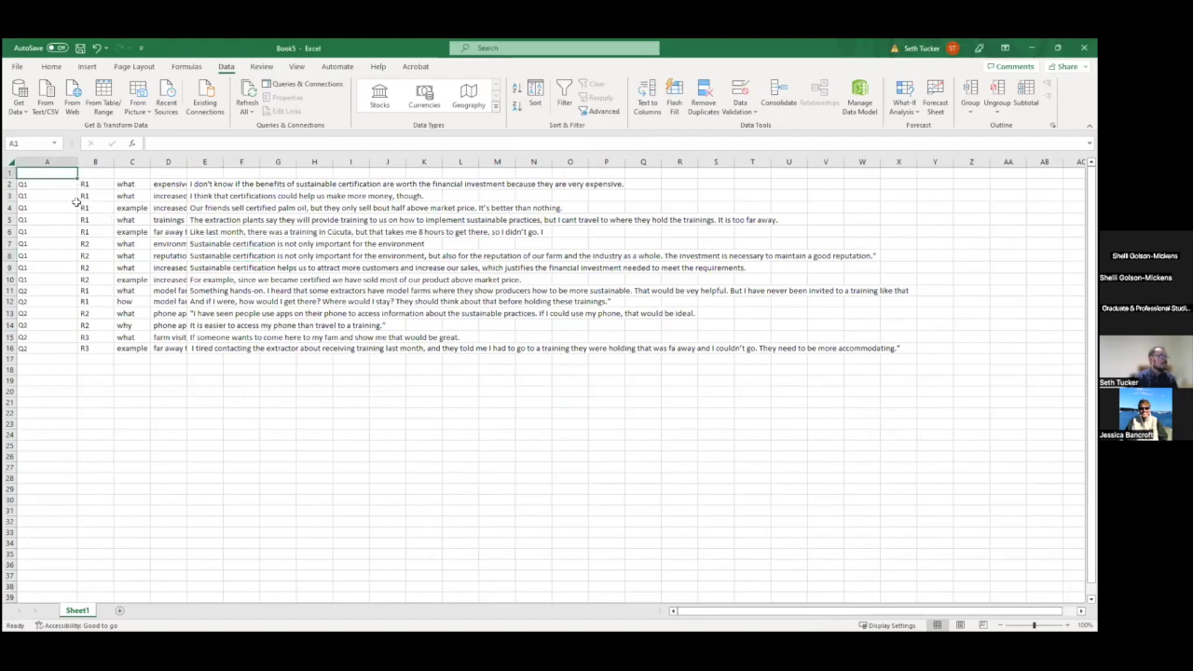
{"action": "type", "text": "Question"}
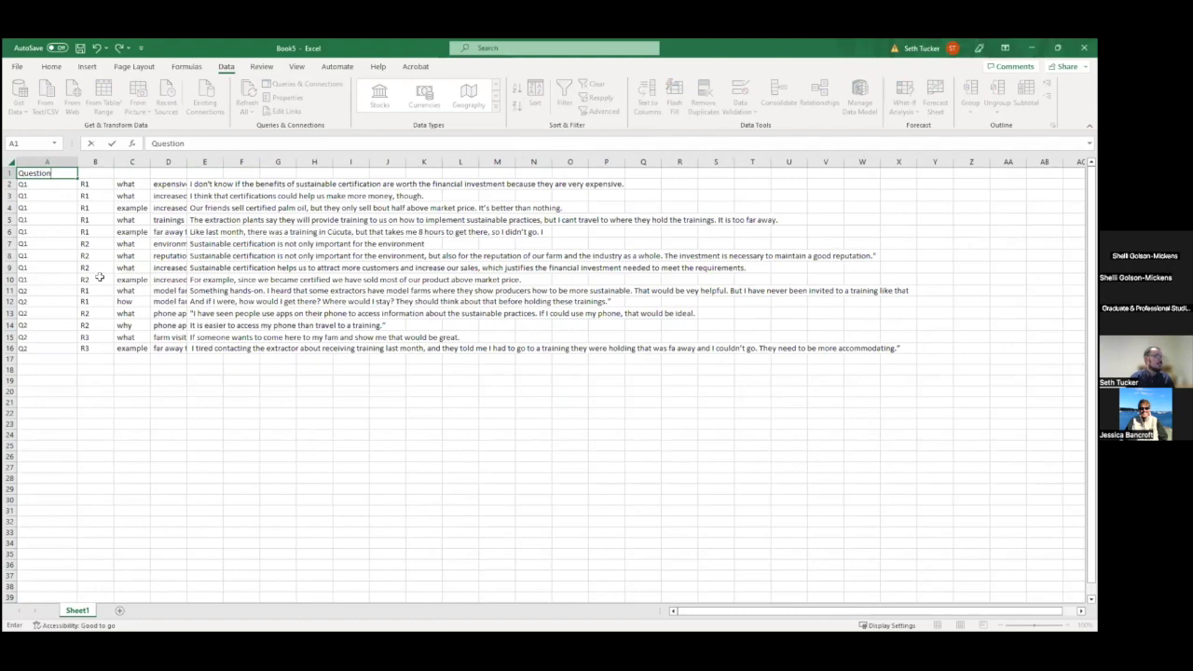
{"action": "key", "text": "Return"}
{"action": "left_click_drag", "start_coordinate": [46, 184], "coordinate": [42, 351]}
- Widen column B and enter the header "Respondent" in cell B1
{"action": "left_click_drag", "start_coordinate": [115, 162], "coordinate": [205, 162]}
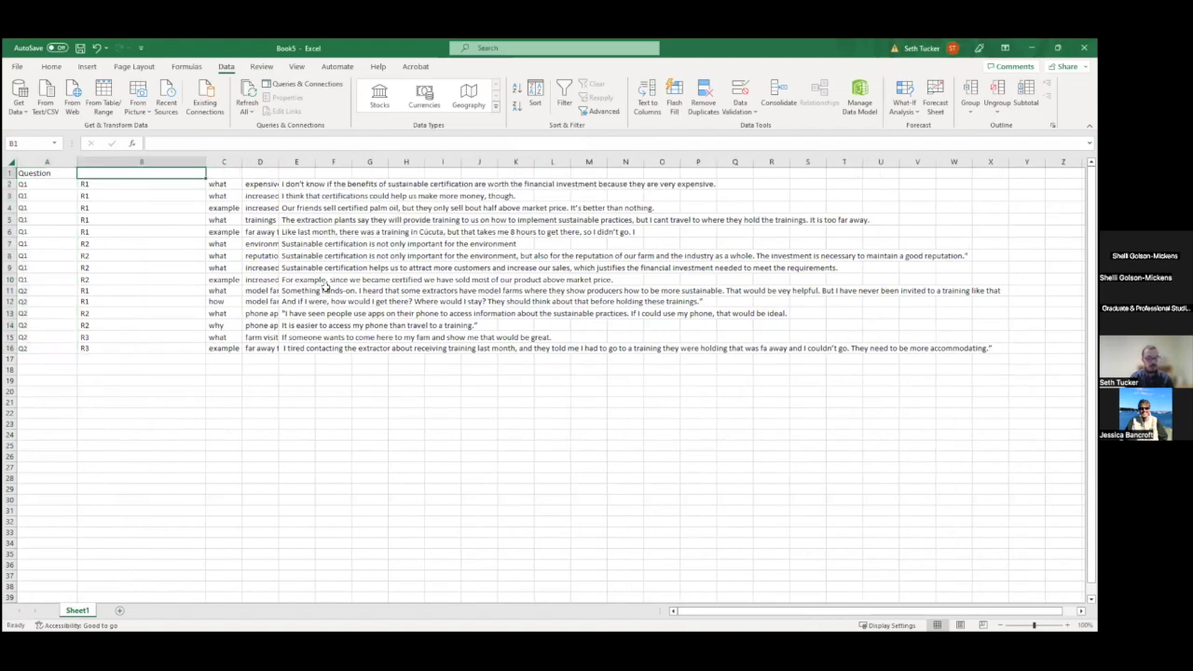
{"action": "type", "text": "Resp"}
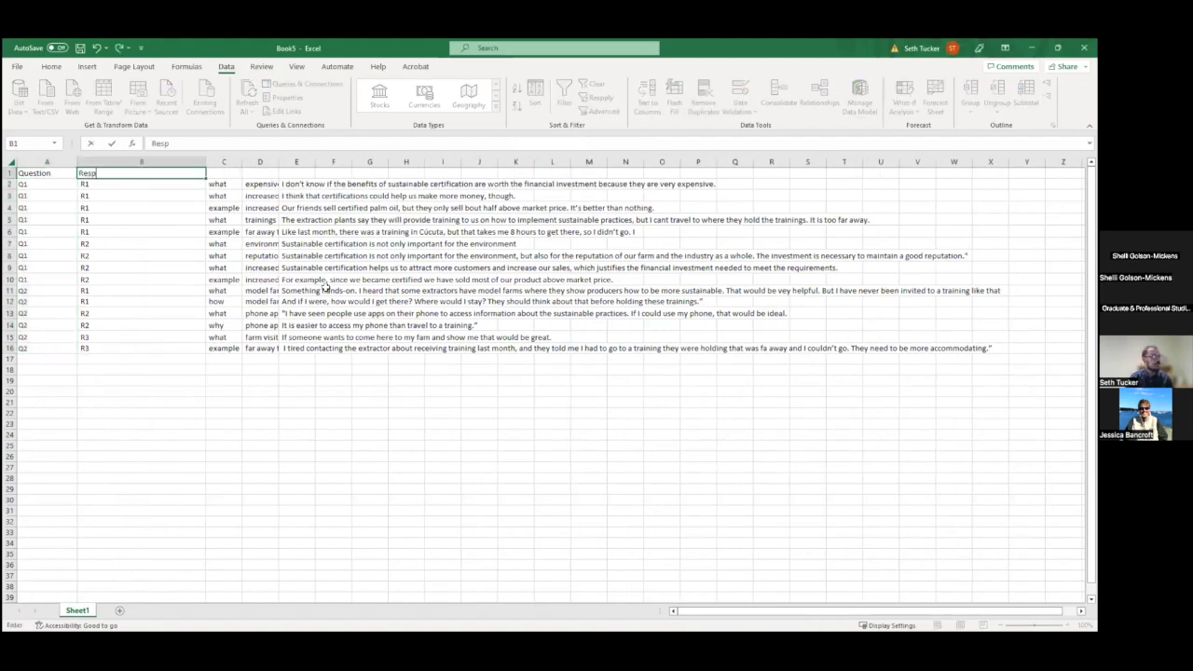
{"action": "type", "text": "ondent"}
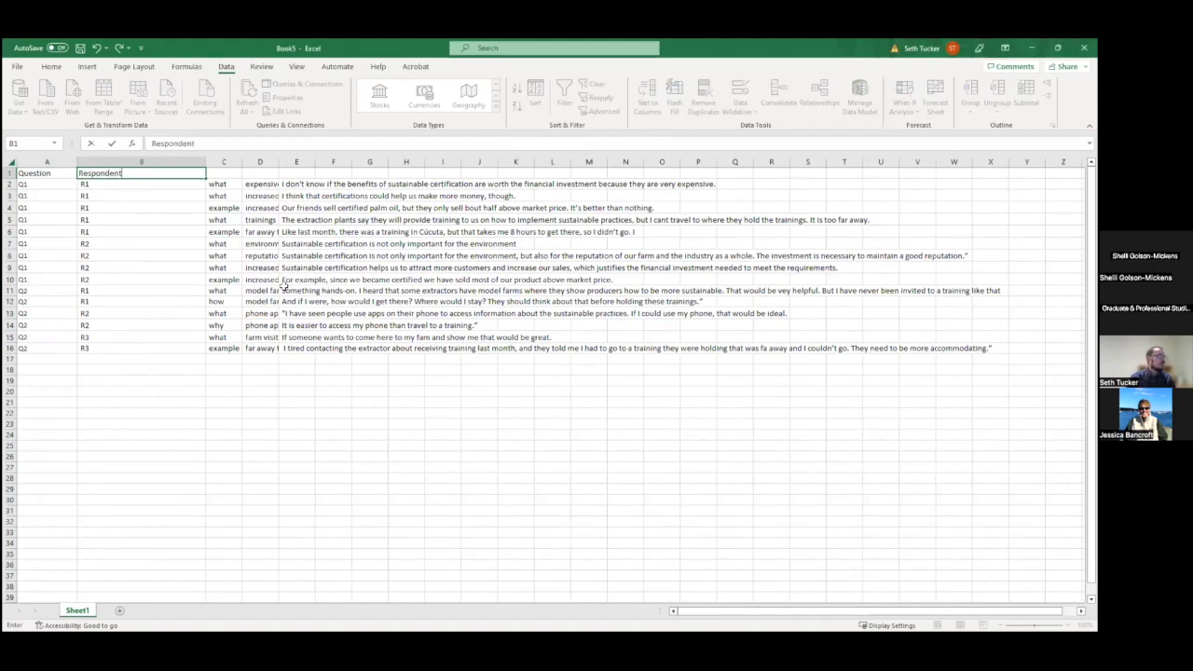
{"action": "key", "text": "Return"}
{"action": "left_click_drag", "start_coordinate": [136, 188], "coordinate": [125, 353]}
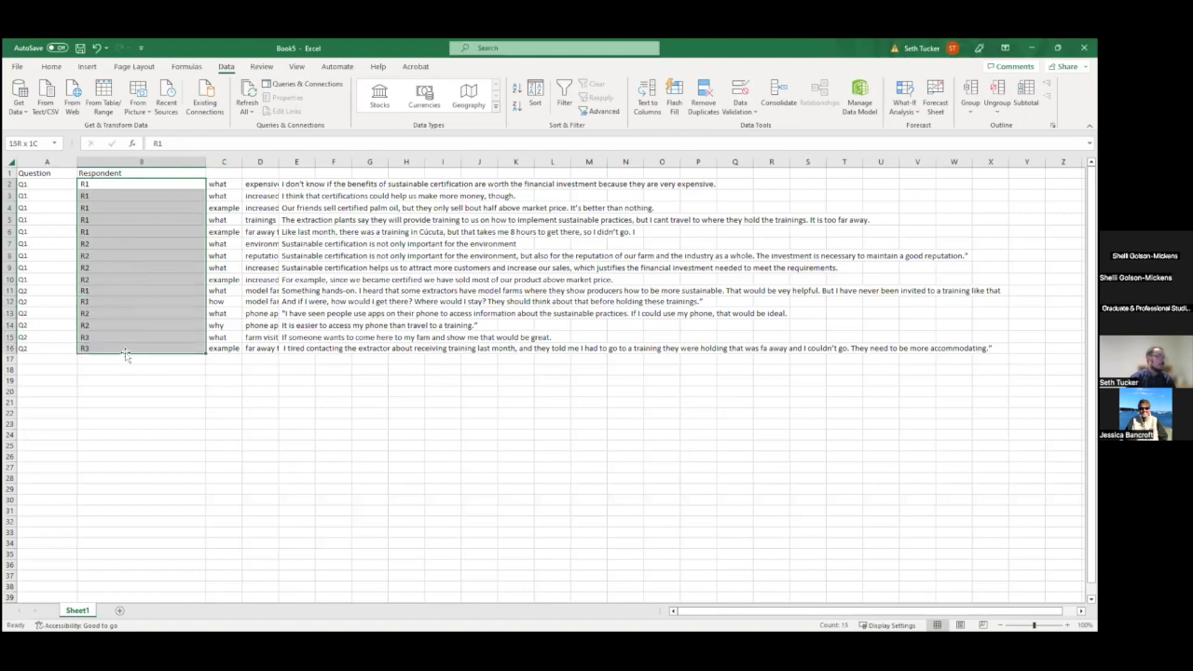
{"action": "left_click", "coordinate": [192, 394]}
- Widen column C and enter the header "Strucutre Code" in cell C1
{"action": "left_click_drag", "start_coordinate": [203, 161], "coordinate": [348, 165]}
{"action": "left_click", "coordinate": [340, 174]}
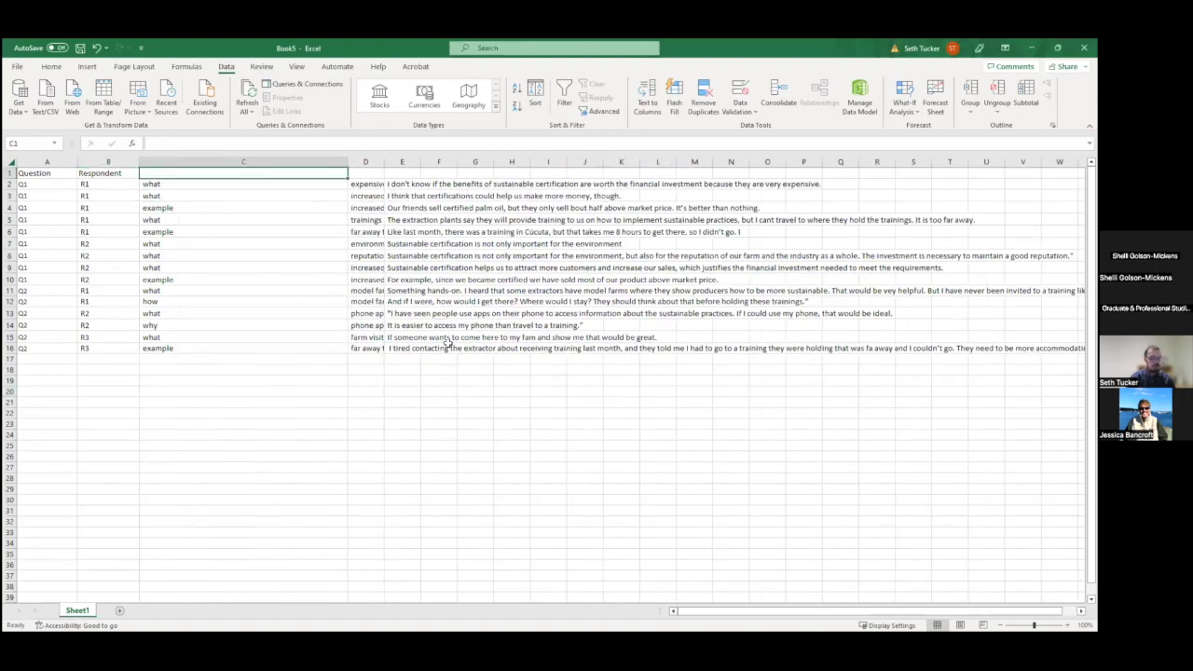
{"action": "type", "text": "Strucutre"}
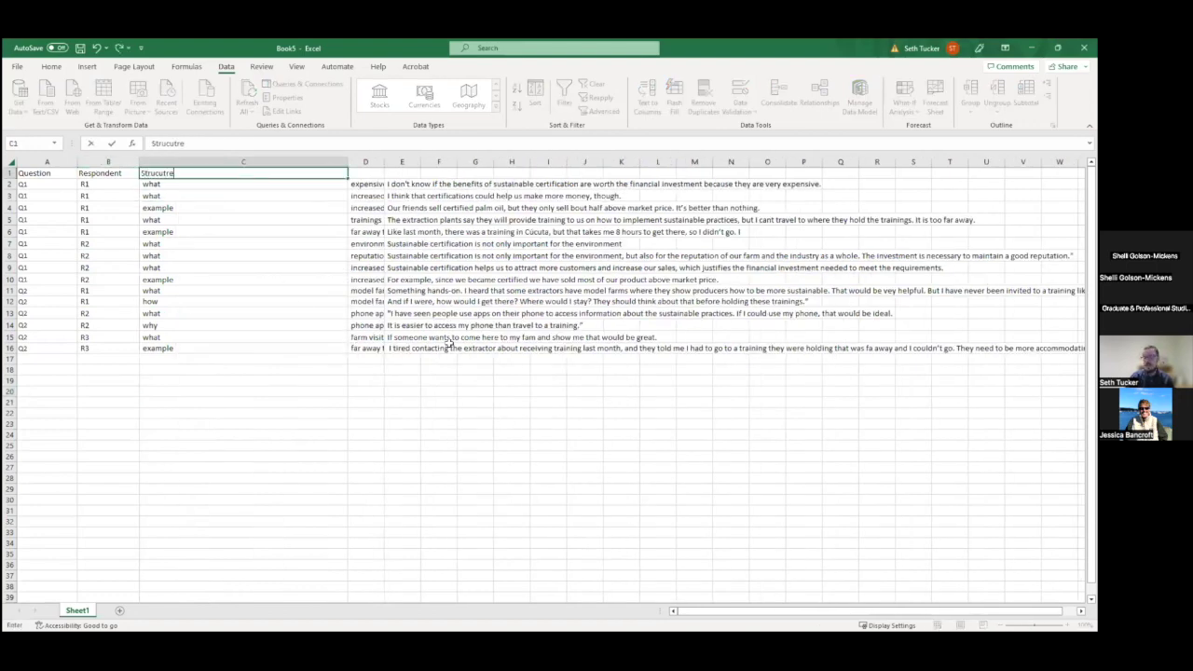
{"action": "type", "text": " Code"}
{"action": "left_click", "coordinate": [398, 338]}
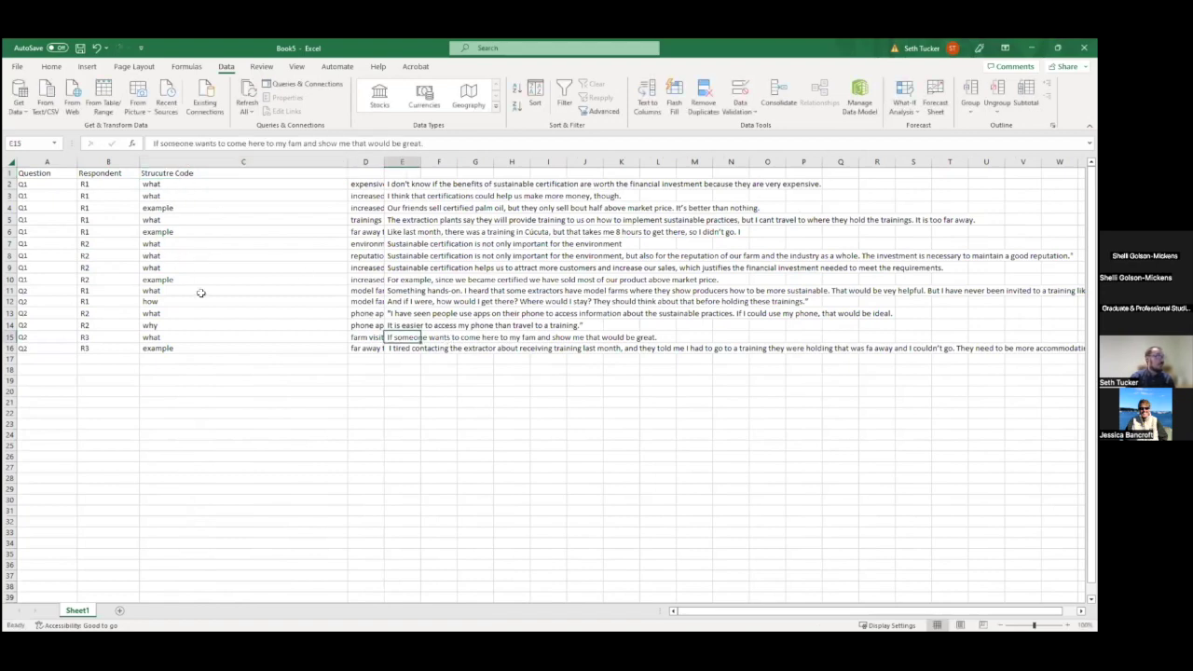
- Narrow column C and correct the header in cell C1 to "Structure Code"
{"action": "left_click_drag", "start_coordinate": [345, 161], "coordinate": [210, 162]}
{"action": "left_click_drag", "start_coordinate": [163, 207], "coordinate": [163, 232]}
{"action": "left_click", "coordinate": [163, 173]}
{"action": "double_click", "coordinate": [163, 173]}
{"action": "type", "text": "Struct"}
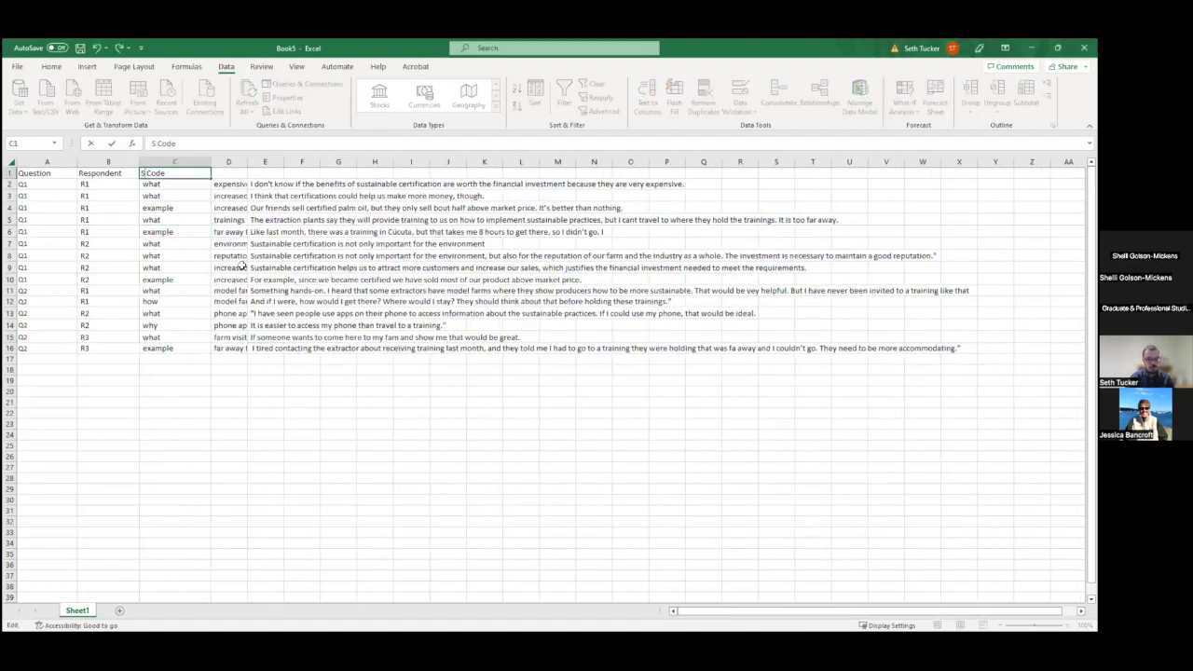
{"action": "type", "text": "ure"}
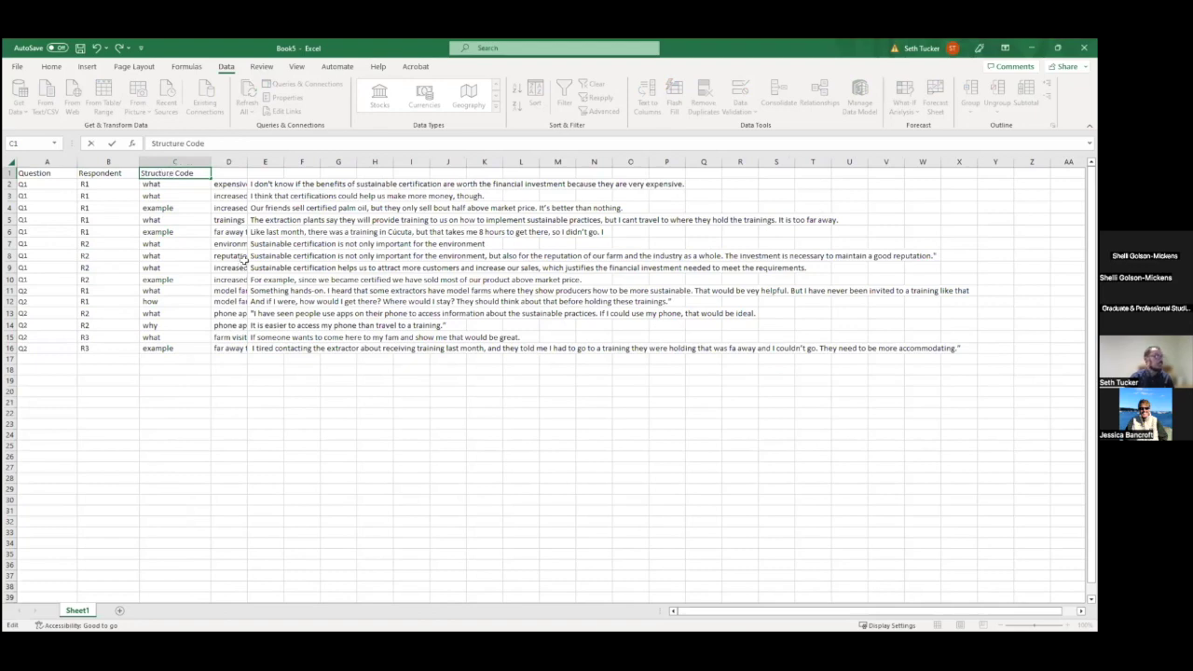
{"action": "left_click", "coordinate": [274, 231]}
- Enter the header "Descriptive Code" in cell D1 and adjust column D's width to fit its codes
{"action": "left_click_drag", "start_coordinate": [249, 161], "coordinate": [520, 161]}
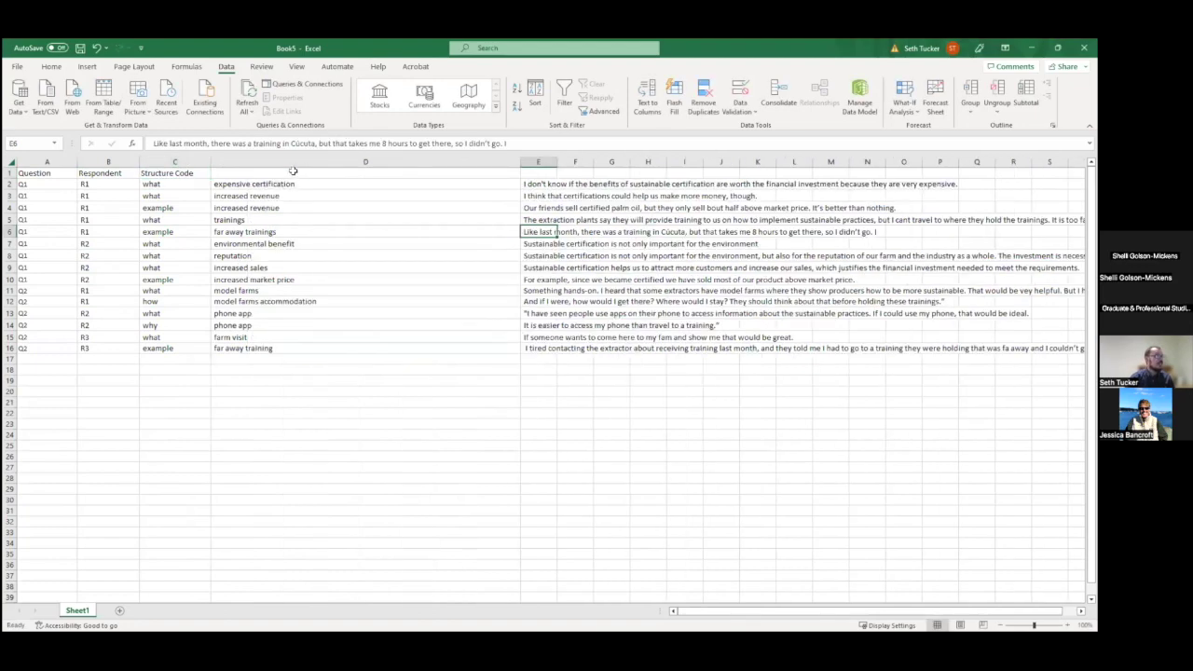
{"action": "left_click", "coordinate": [494, 173]}
{"action": "type", "text": "Des"}
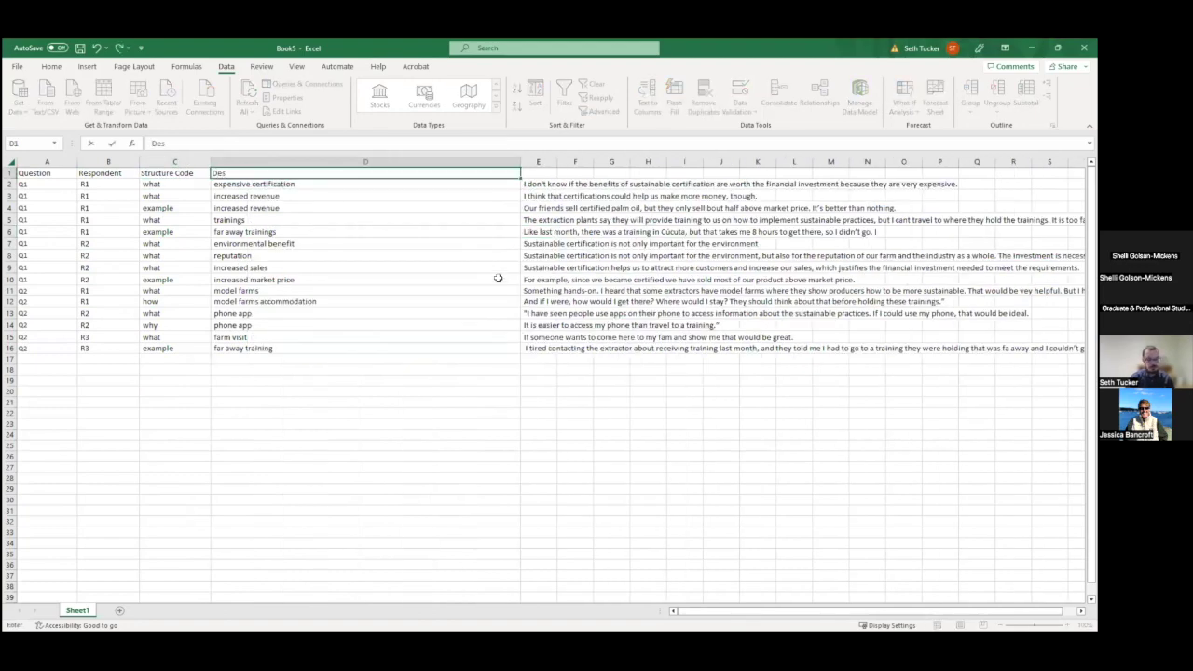
{"action": "type", "text": "criptive Code"}
{"action": "left_click", "coordinate": [560, 254]}
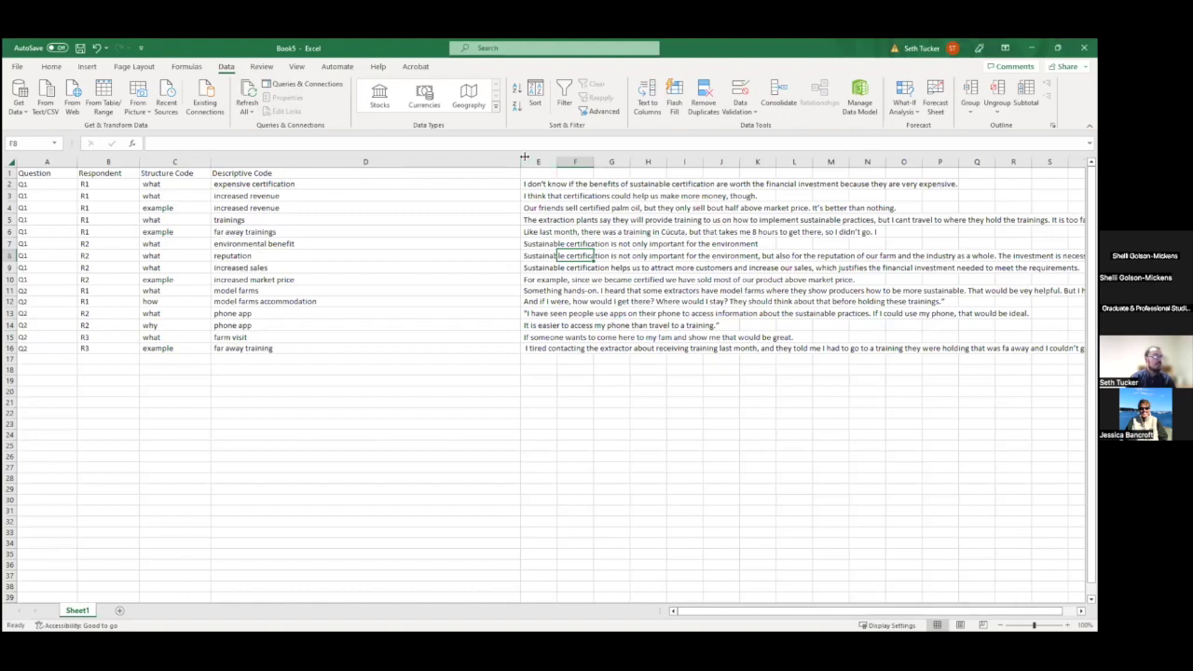
{"action": "left_click_drag", "start_coordinate": [516, 166], "coordinate": [376, 161]}
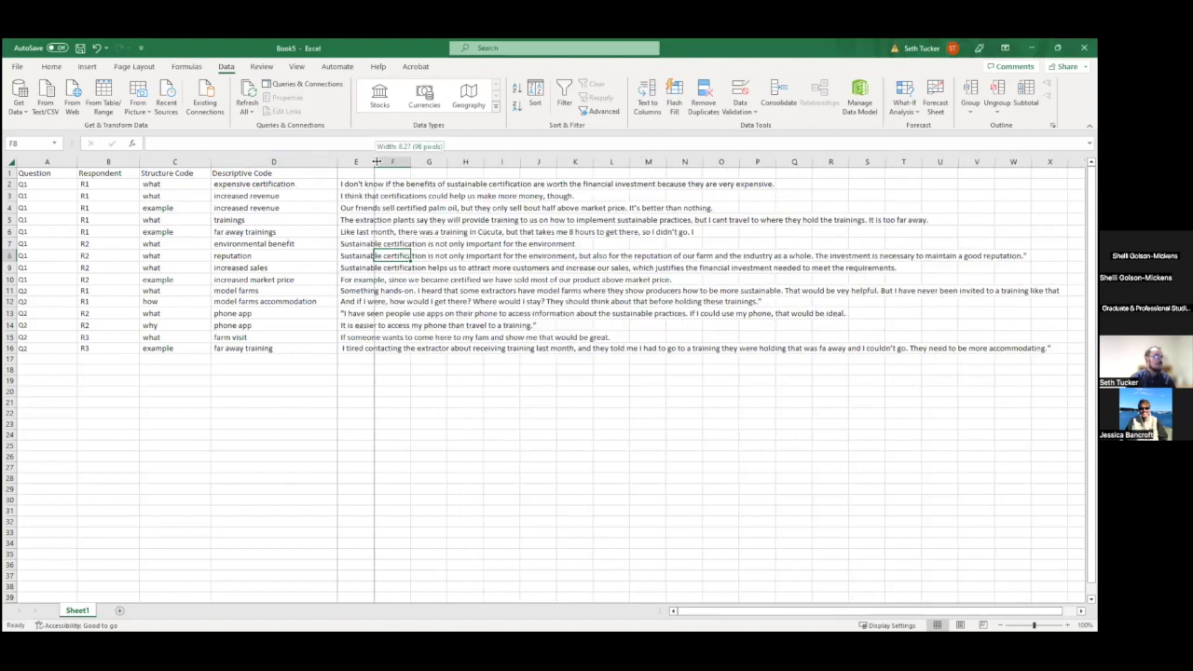
- Widen column E and enter the header "Text" in cell E1
{"action": "left_click_drag", "start_coordinate": [787, 162], "coordinate": [830, 162]}
{"action": "left_click", "coordinate": [412, 175]}
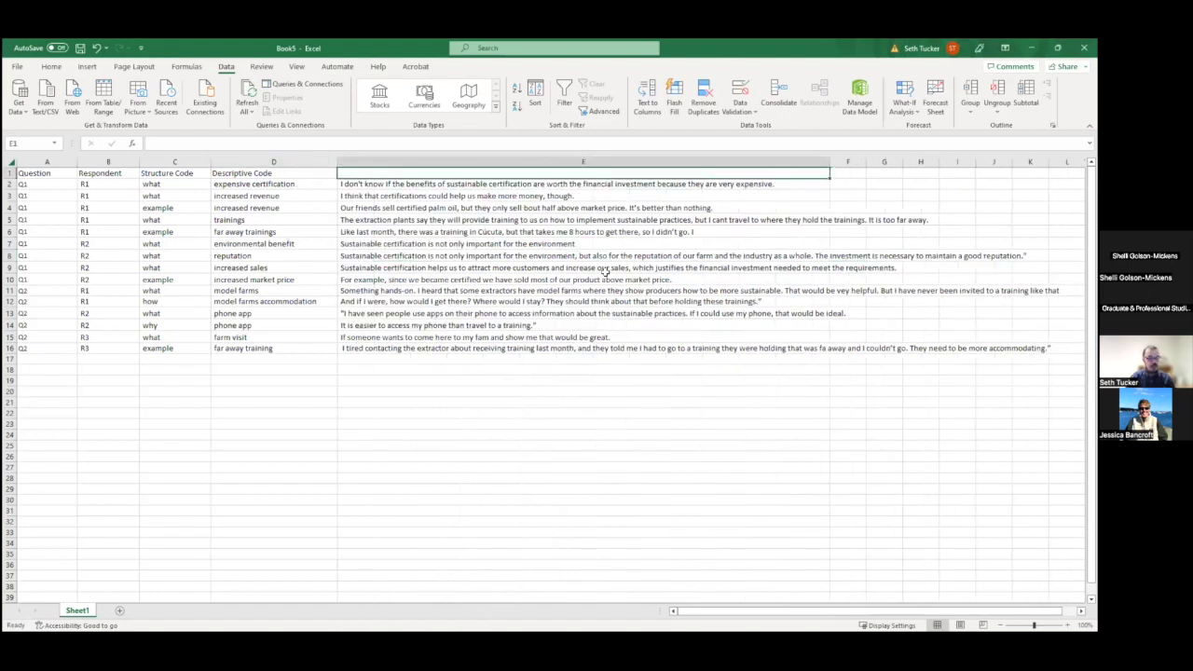
{"action": "type", "text": "Text"}
{"action": "left_click", "coordinate": [434, 282]}
{"action": "left_click", "coordinate": [407, 172]}
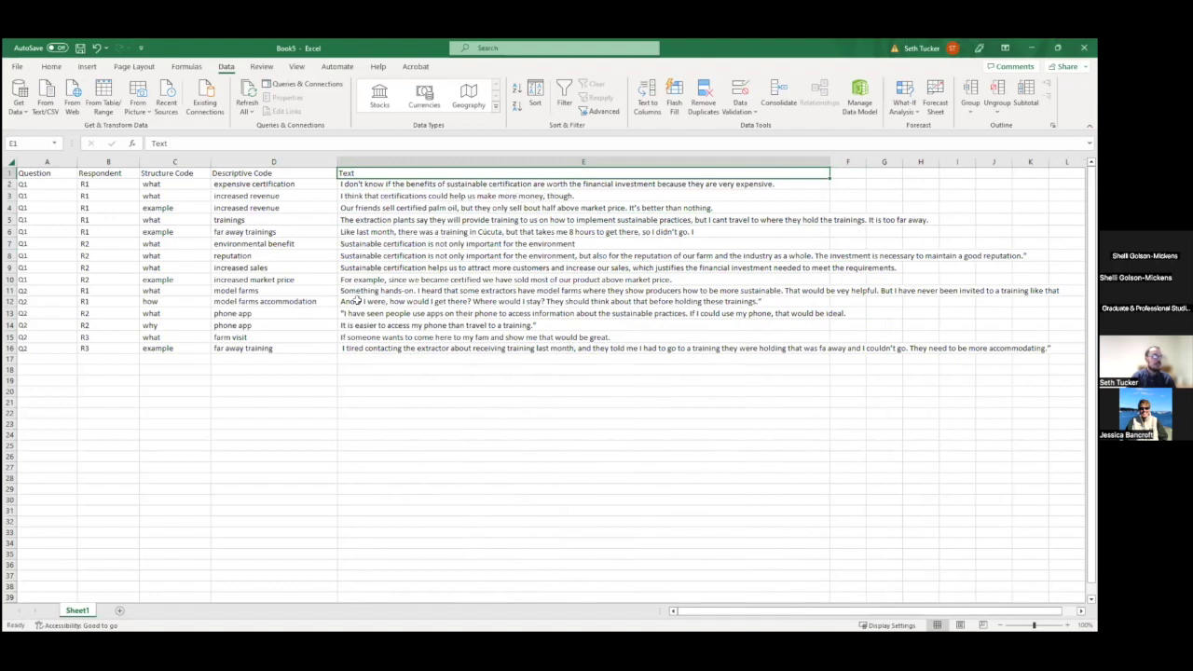
{"action": "left_click", "coordinate": [399, 301]}
{"action": "left_click_drag", "start_coordinate": [398, 174], "coordinate": [398, 348]}
{"action": "left_click_drag", "start_coordinate": [47, 175], "coordinate": [380, 157]}
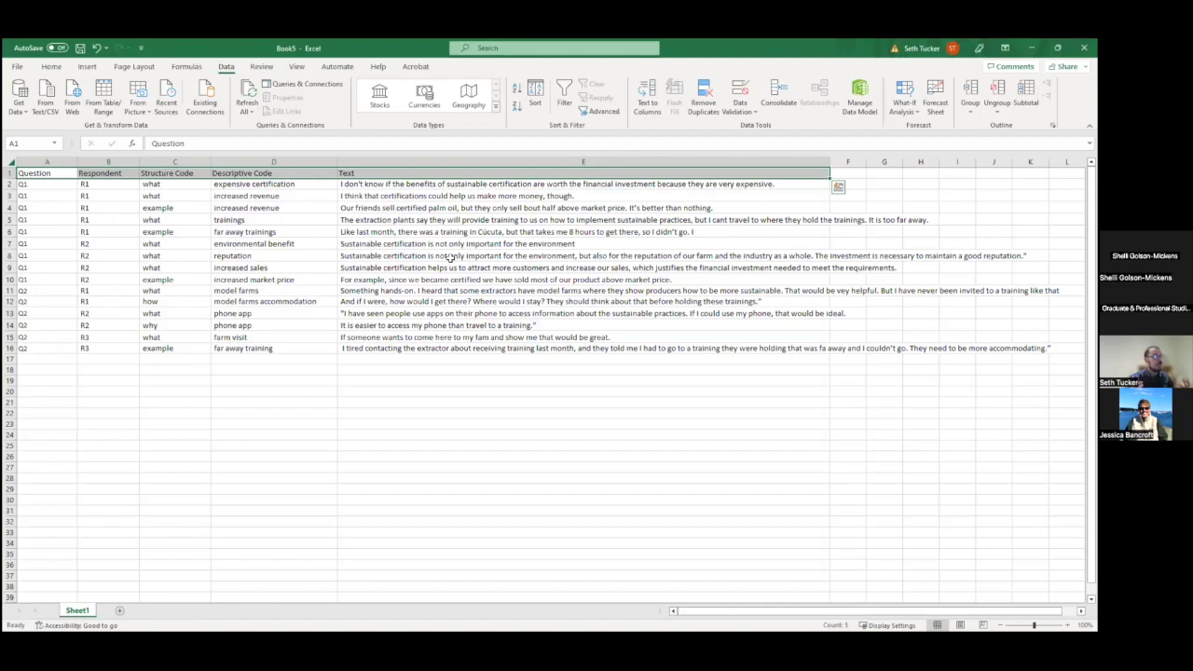
{"action": "left_click", "coordinate": [407, 221]}
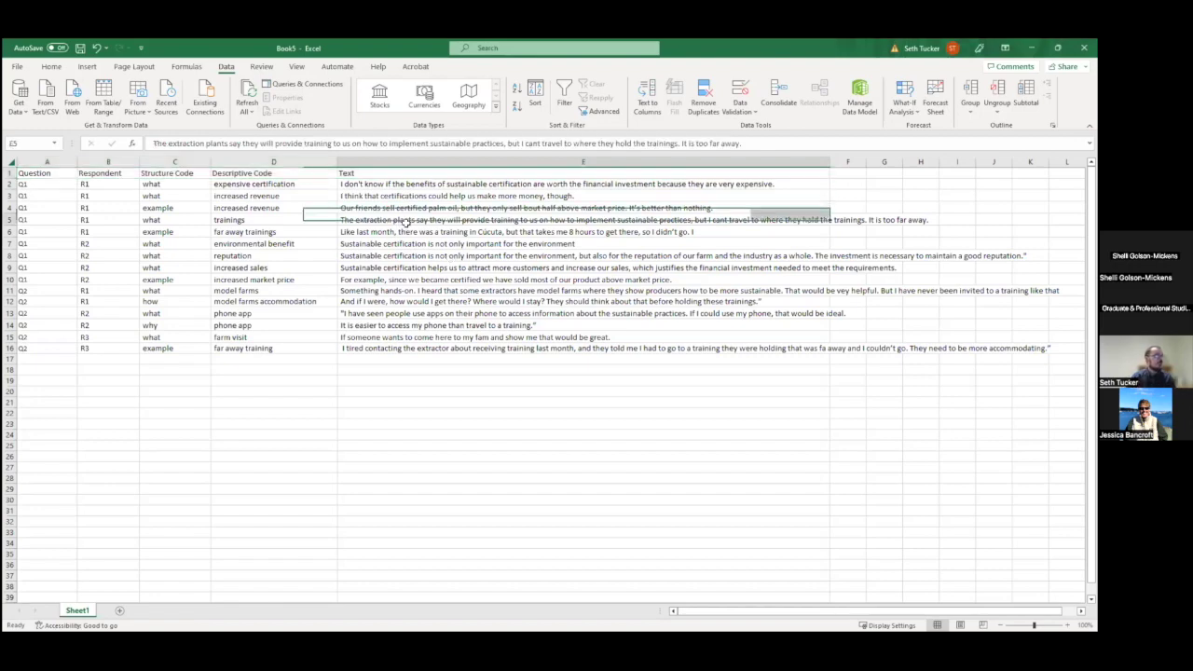
- Insert a new column E before the Text column and enter the header "Theme" in cell E1
{"action": "right_click", "coordinate": [400, 161]}
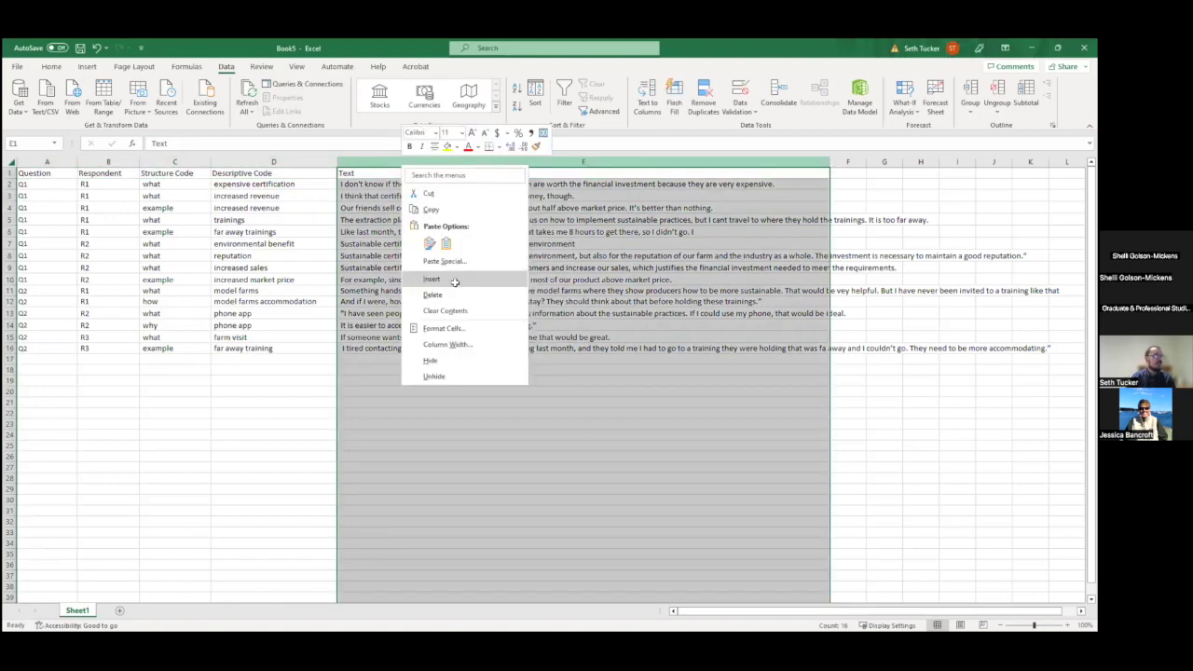
{"action": "left_click", "coordinate": [453, 281]}
{"action": "left_click", "coordinate": [410, 174]}
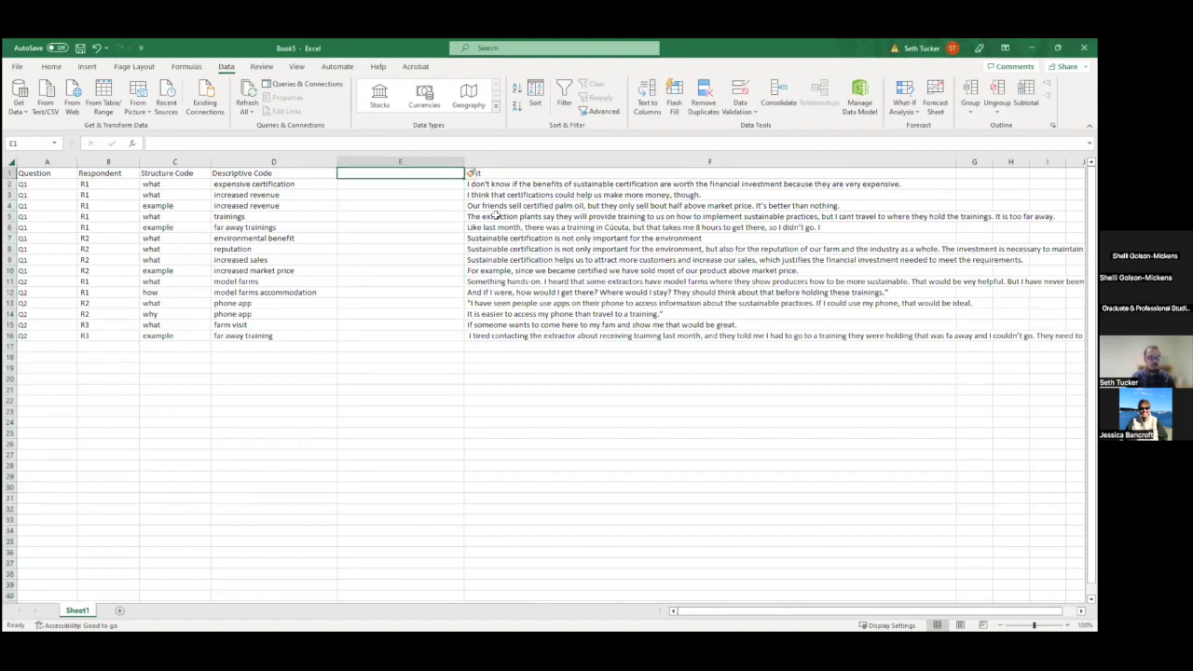
{"action": "type", "text": "Tgh"}
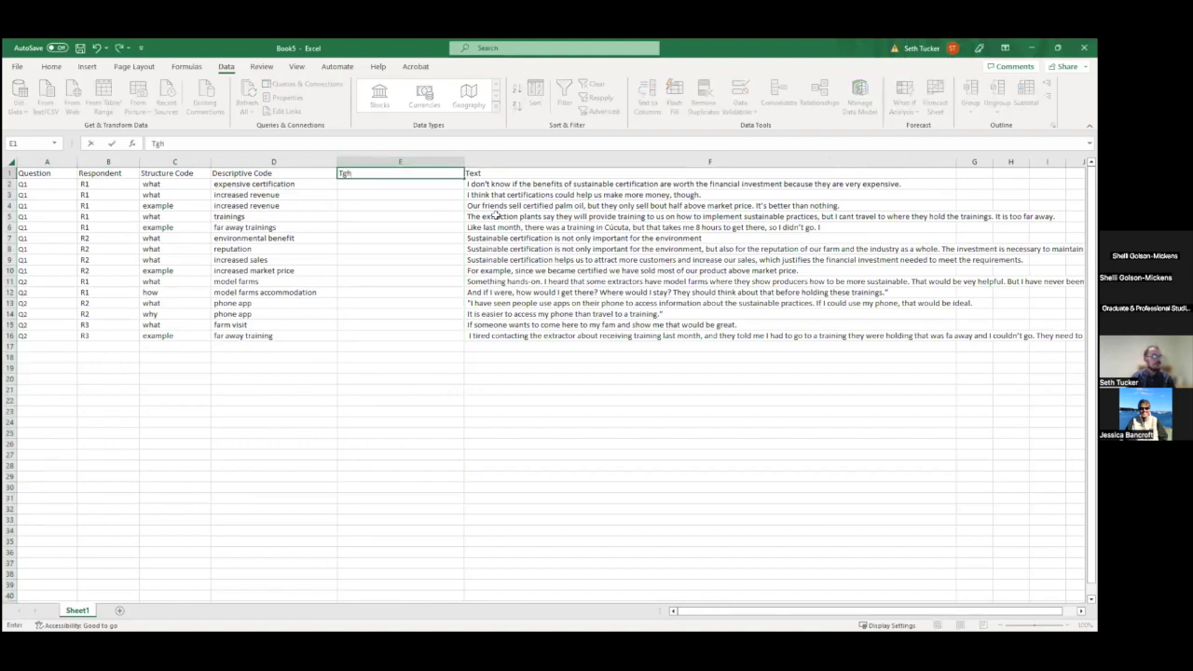
{"action": "type", "text": "heme"}
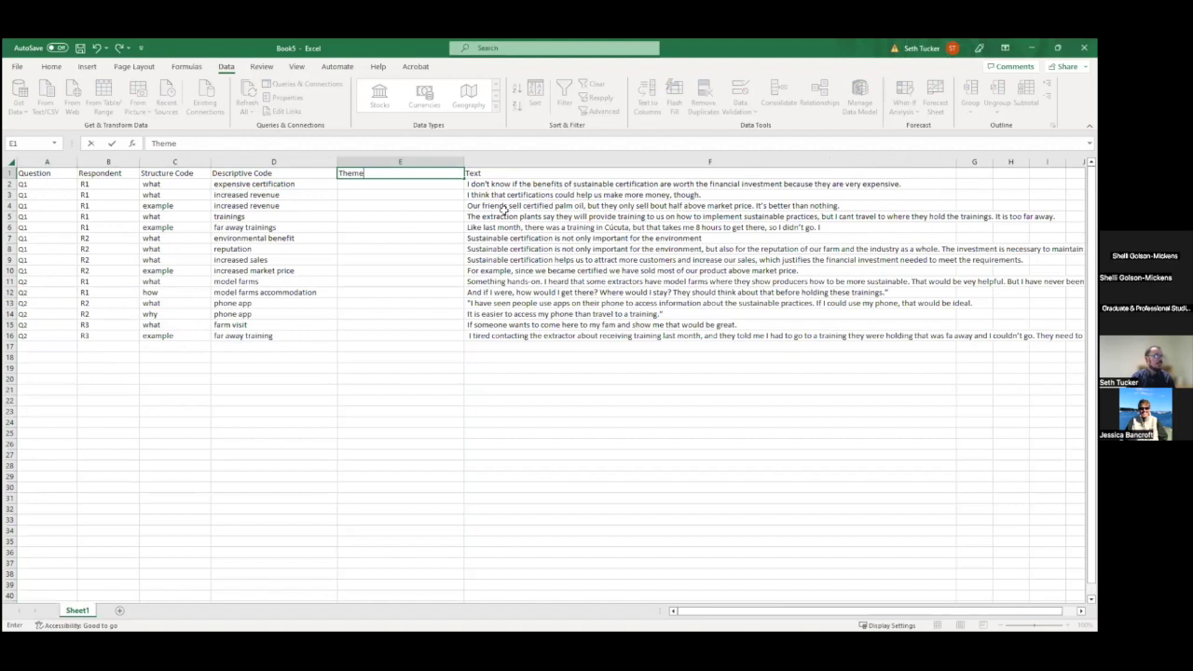
{"action": "left_click", "coordinate": [495, 248]}
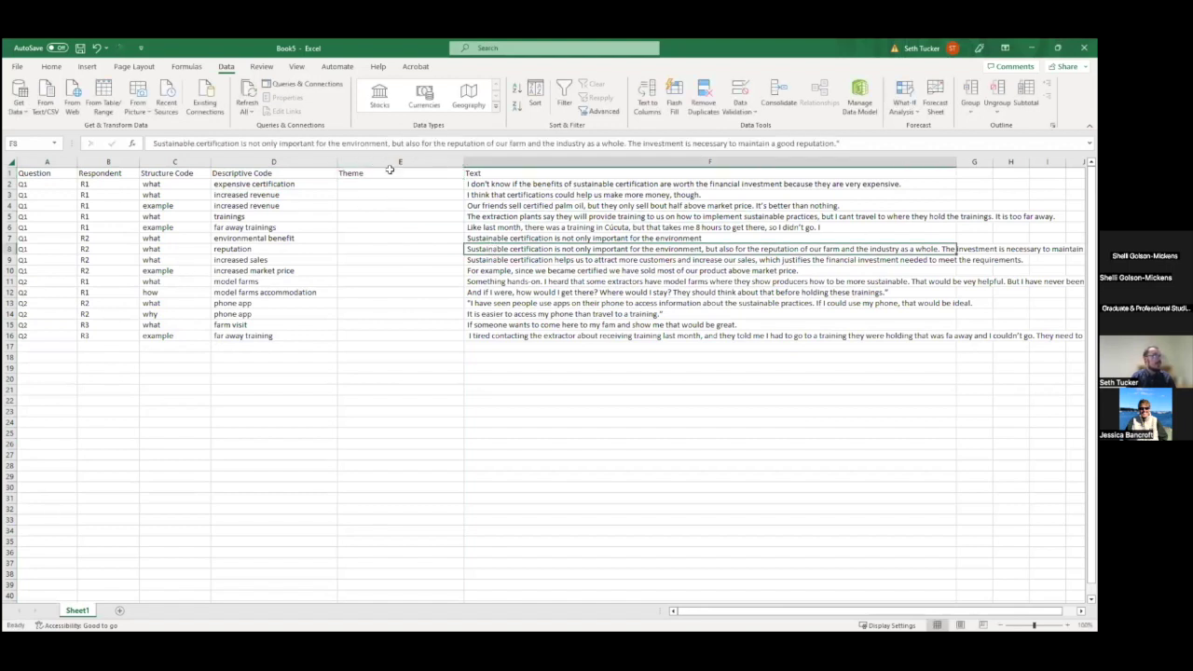
- Insert a blank column before the Theme column and delete it again
{"action": "left_click", "coordinate": [10, 173]}
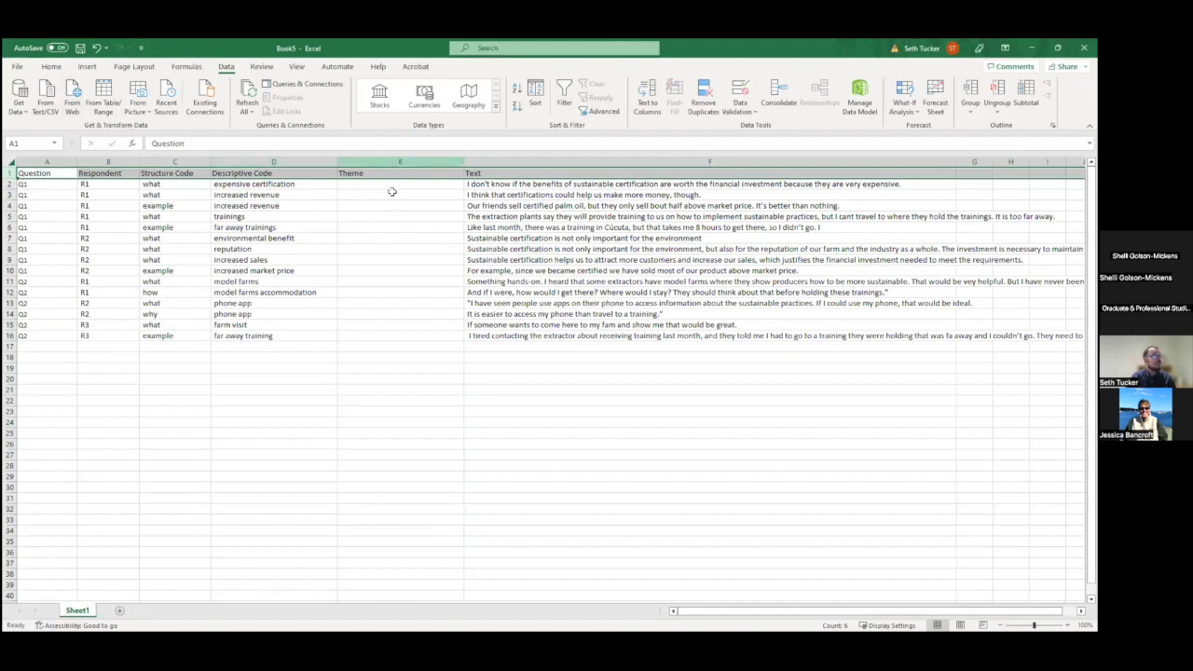
{"action": "left_click", "coordinate": [412, 308]}
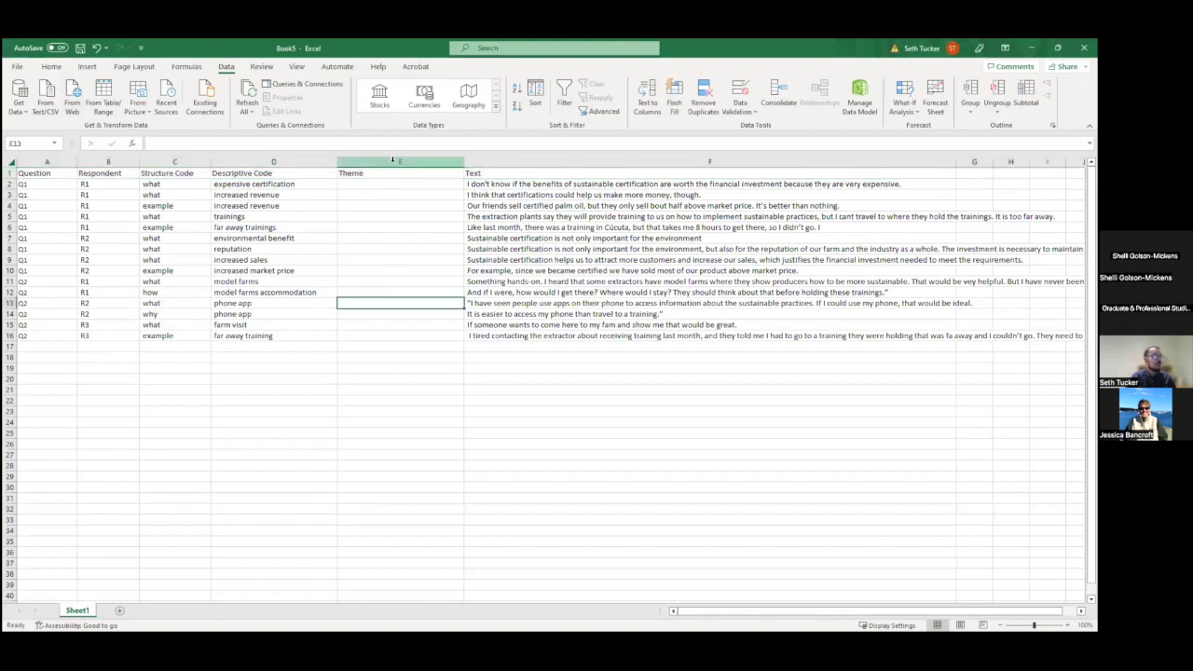
{"action": "right_click", "coordinate": [392, 161]}
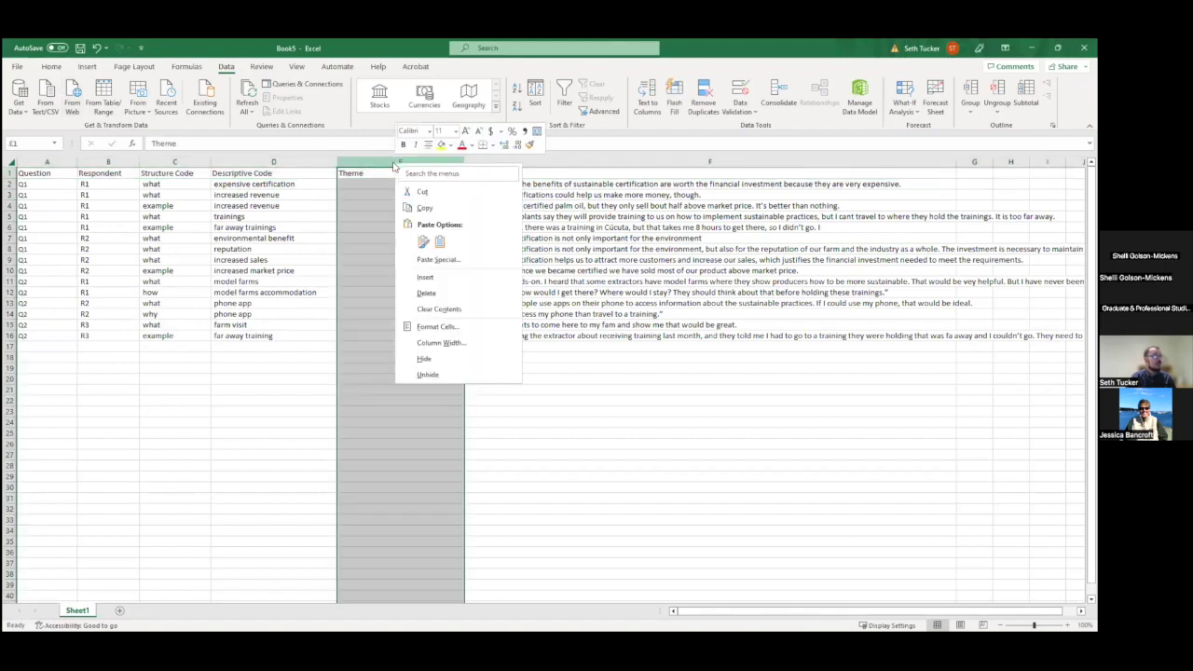
{"action": "left_click", "coordinate": [427, 278]}
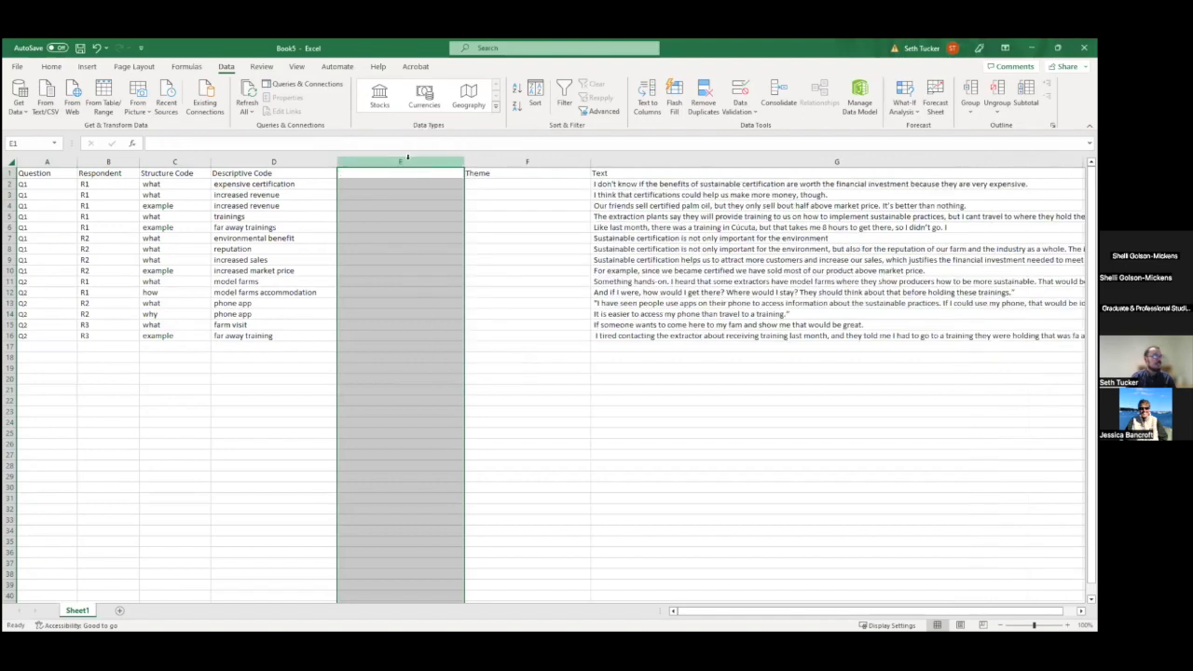
{"action": "right_click", "coordinate": [408, 159]}
{"action": "left_click", "coordinate": [455, 291]}
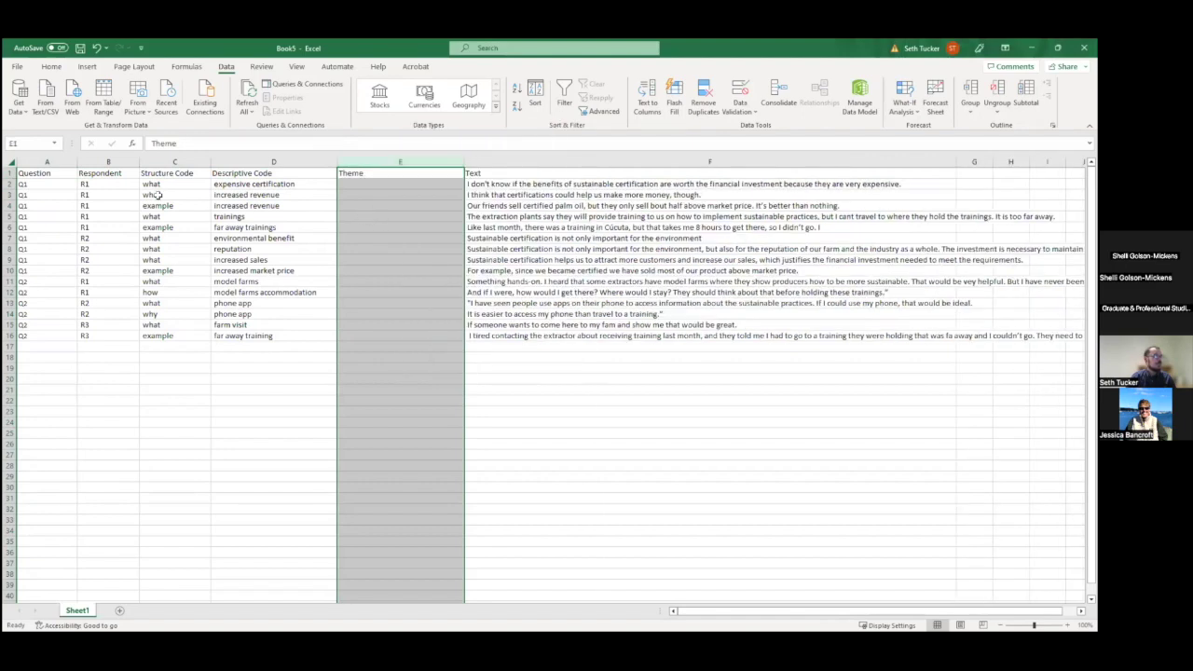
{"action": "left_click", "coordinate": [159, 195]}
- Add filters to the header row so that every column can be sorted and filtered
{"action": "left_click", "coordinate": [9, 172]}
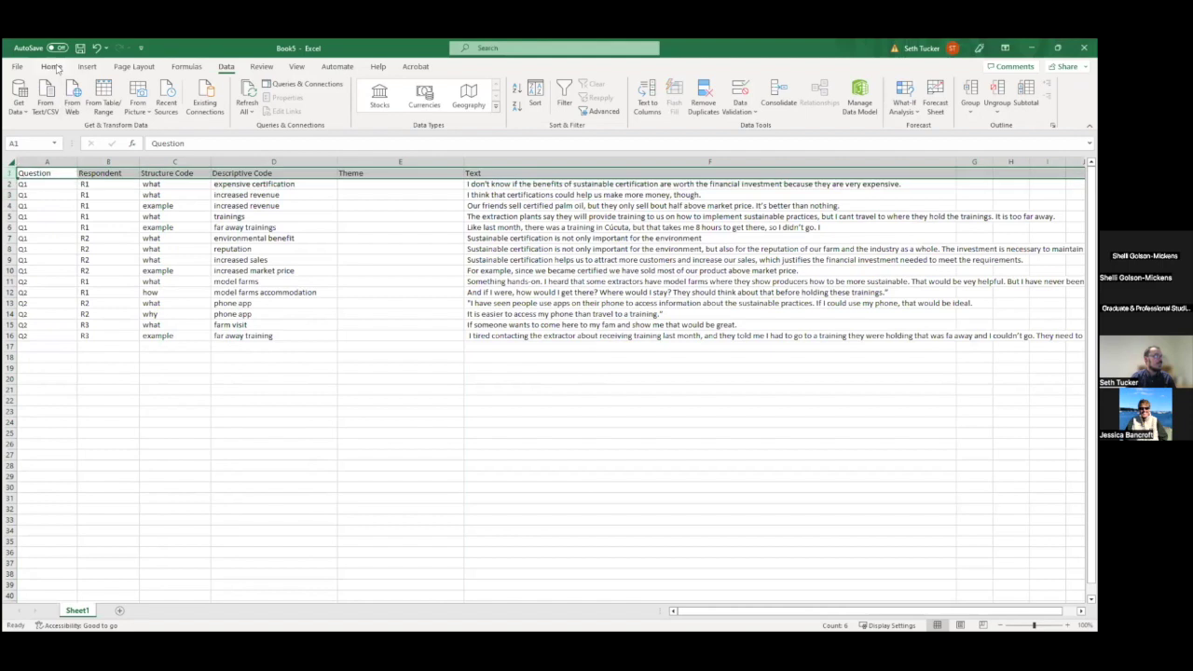
{"action": "left_click", "coordinate": [53, 67]}
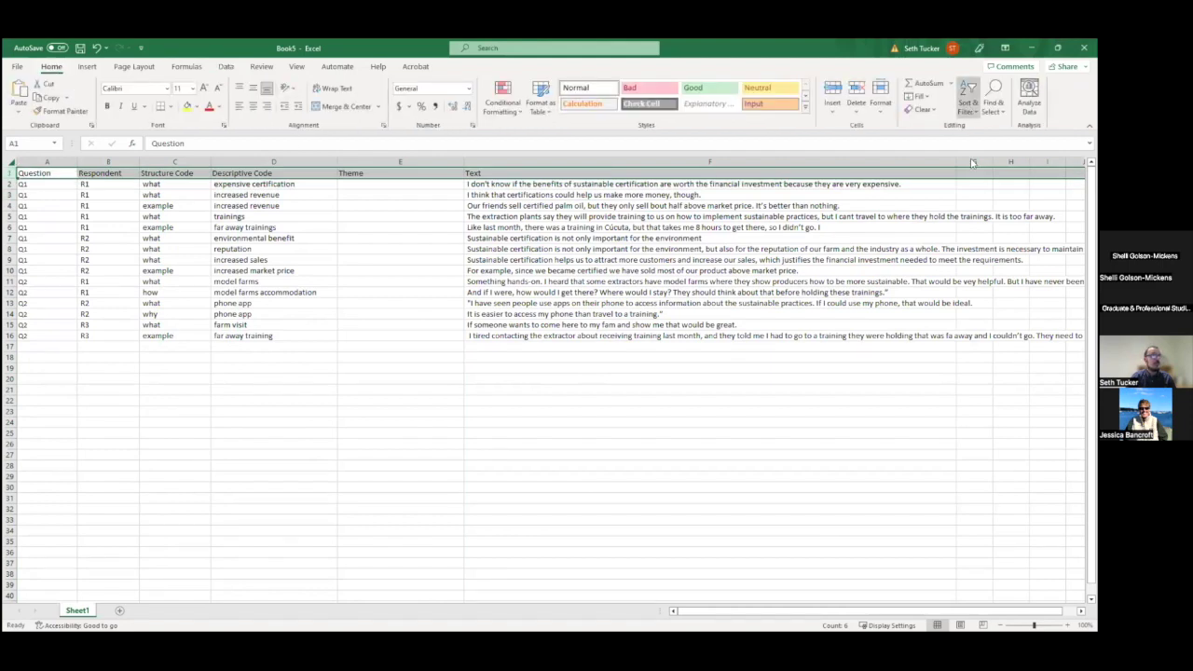
{"action": "left_click", "coordinate": [968, 103]}
{"action": "left_click", "coordinate": [973, 177]}
{"action": "left_click", "coordinate": [344, 250]}
{"action": "left_click", "coordinate": [11, 173]}
{"action": "left_click", "coordinate": [968, 107]}
- Widen the Descriptive Code and Structure Code columns to make room for their filter arrows
{"action": "left_click", "coordinate": [337, 162]}
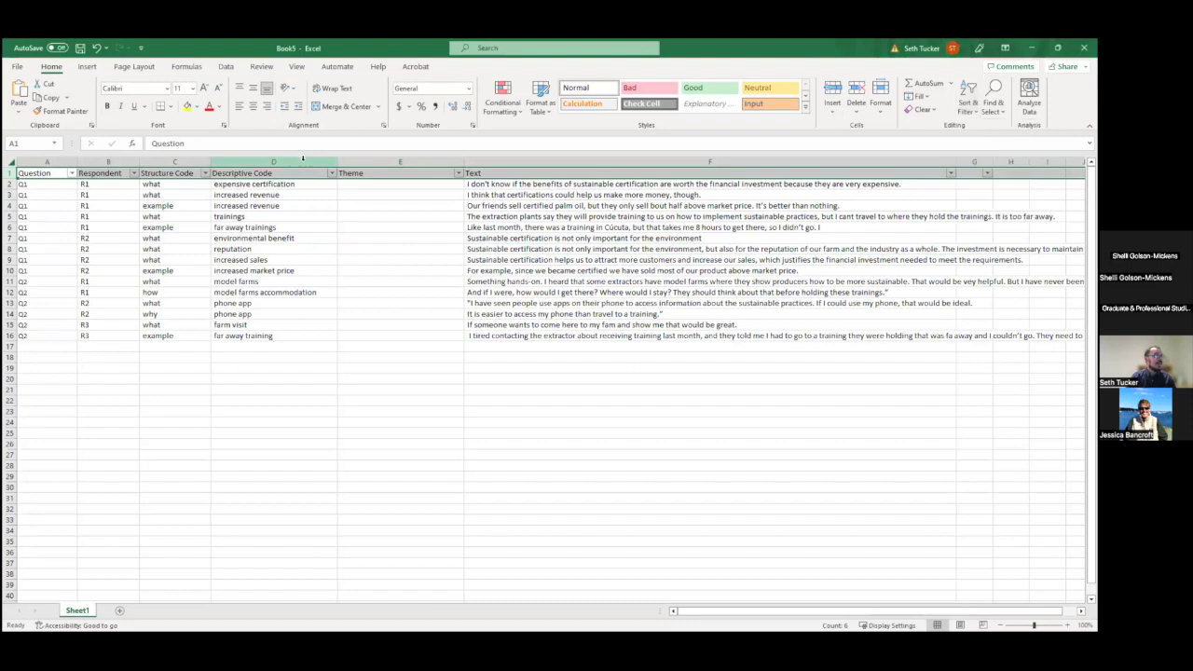
{"action": "left_click_drag", "start_coordinate": [337, 161], "coordinate": [350, 161]}
{"action": "left_click_drag", "start_coordinate": [207, 162], "coordinate": [231, 161]}
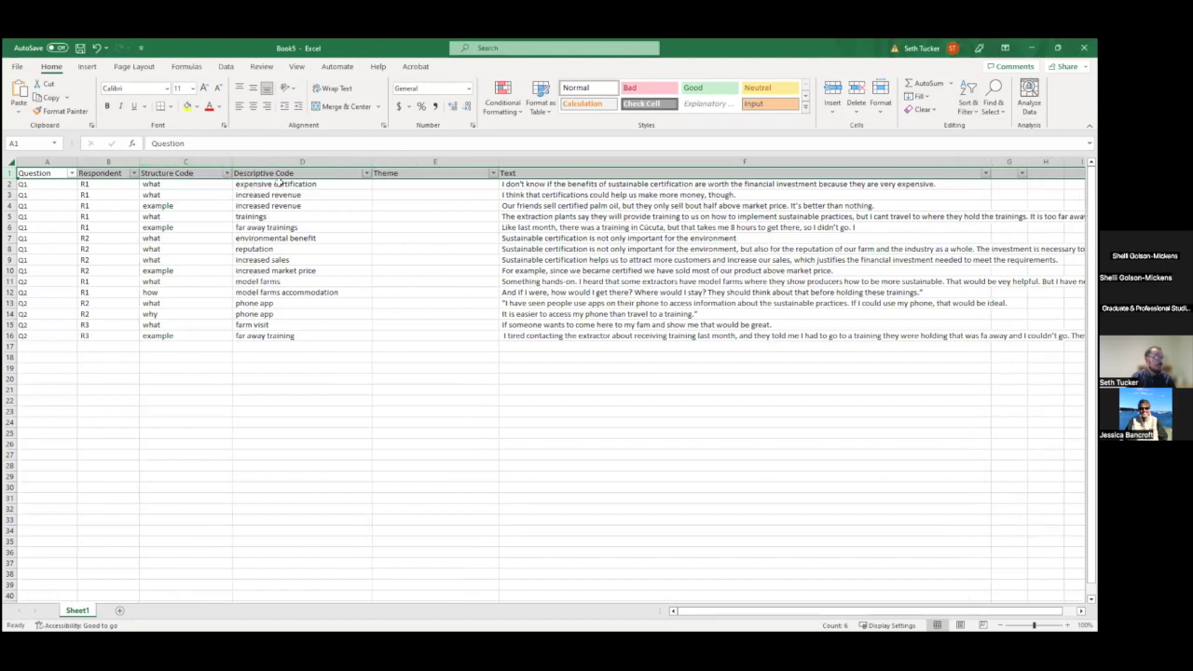
- Sort the table by the Descriptive Code column from A to Z
{"action": "left_click", "coordinate": [366, 173]}
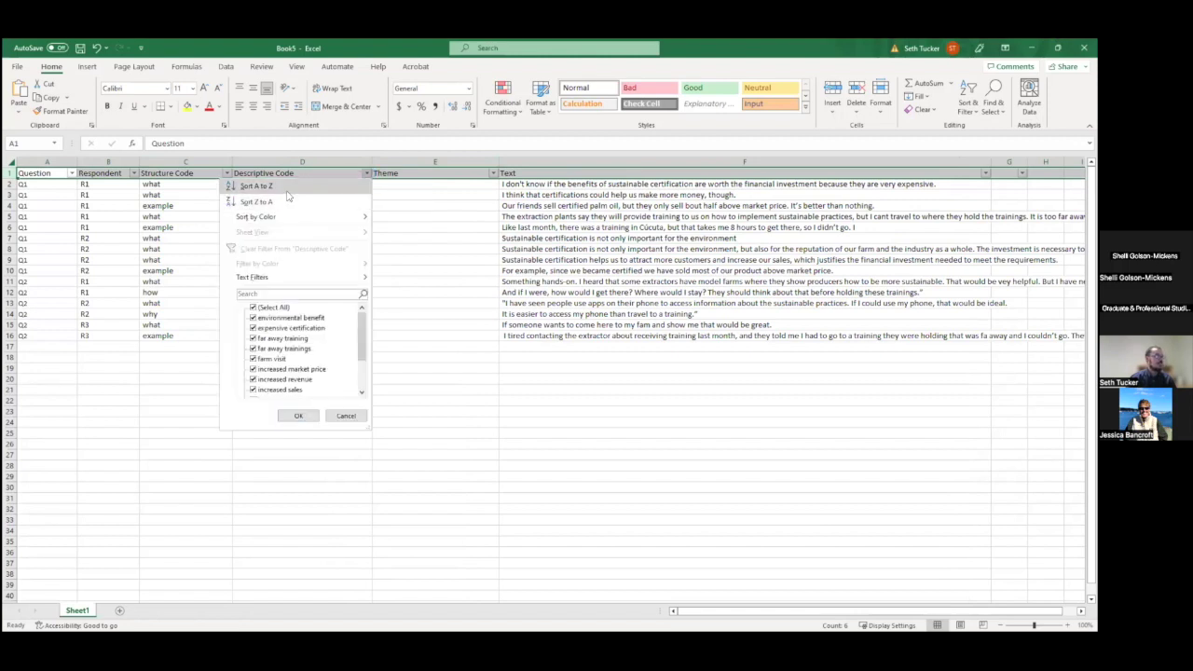
{"action": "left_click", "coordinate": [288, 188]}
{"action": "left_click", "coordinate": [340, 250]}
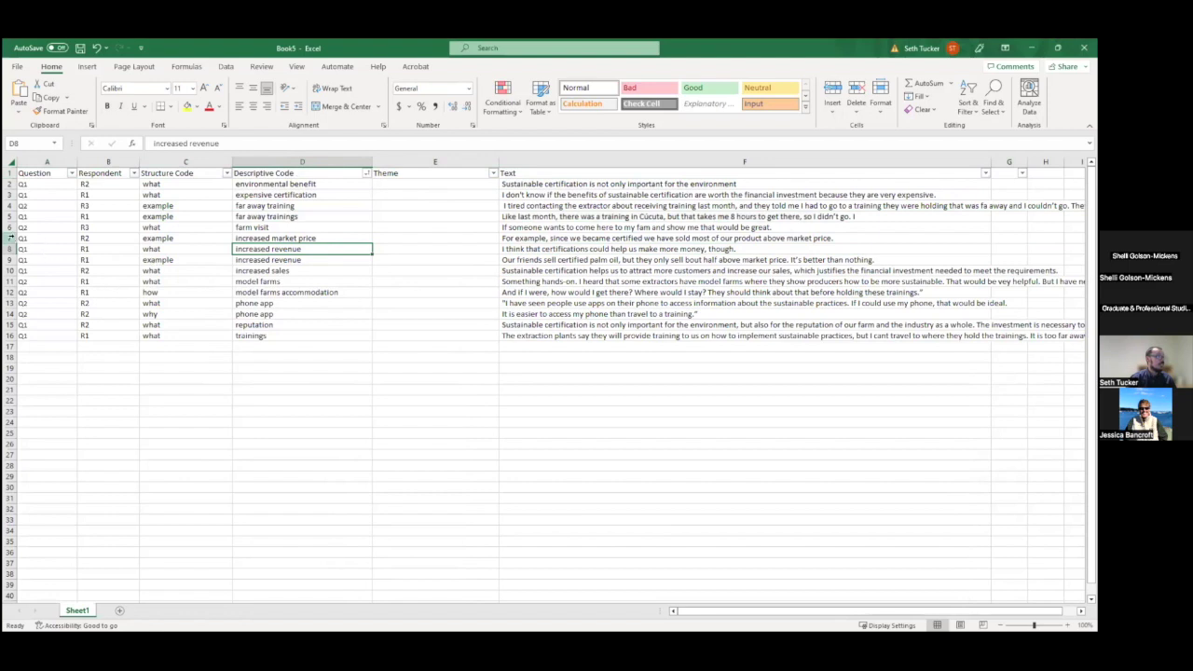
- Examine the sorted rows for related descriptive codes, comparing rows 7 to 10, rows 4 to 5 and rows 2 to 3
{"action": "left_click_drag", "start_coordinate": [10, 239], "coordinate": [11, 261]}
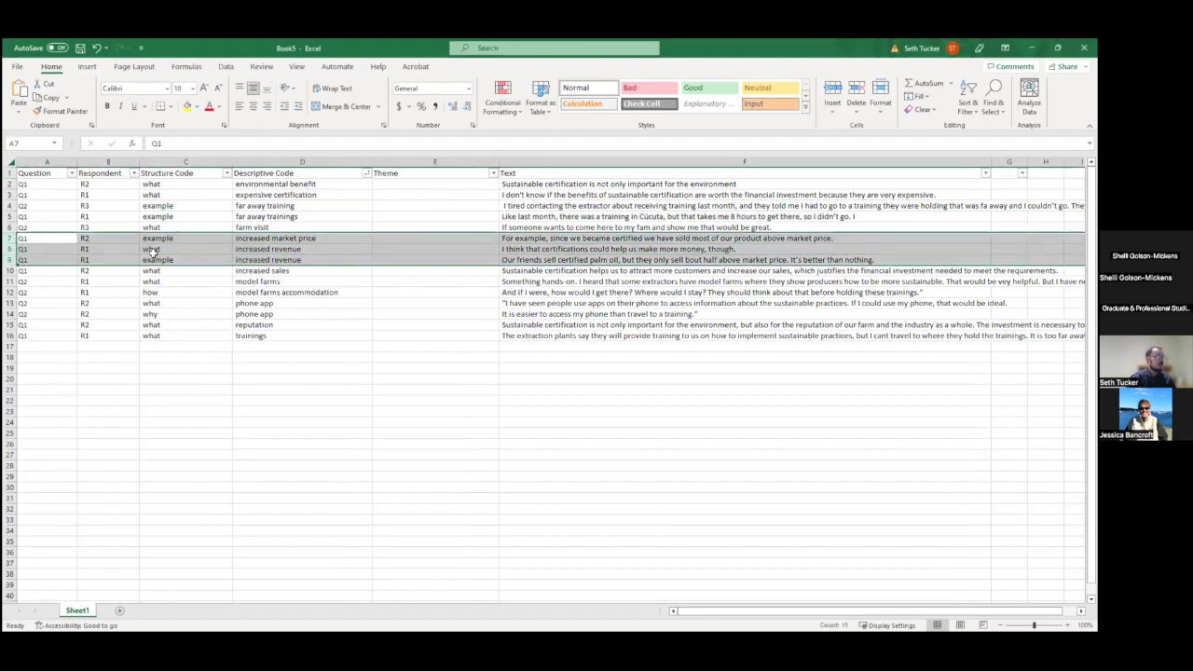
{"action": "left_click", "coordinate": [244, 271]}
{"action": "left_click_drag", "start_coordinate": [10, 239], "coordinate": [15, 271]}
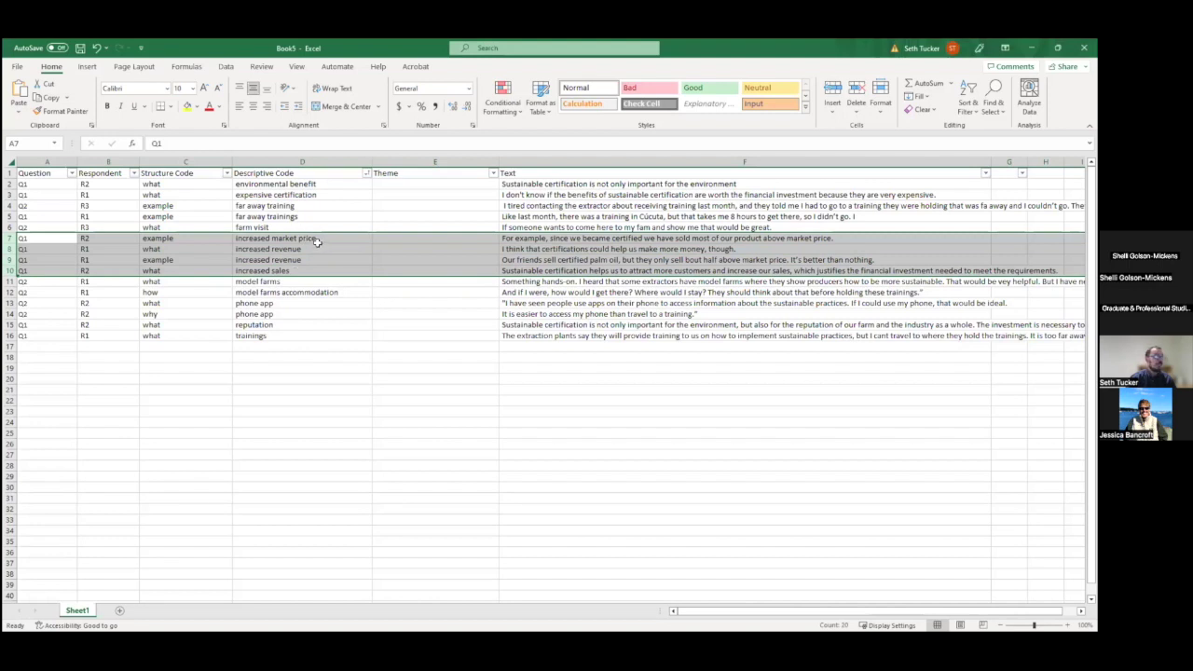
{"action": "left_click", "coordinate": [204, 216]}
{"action": "left_click", "coordinate": [12, 205]}
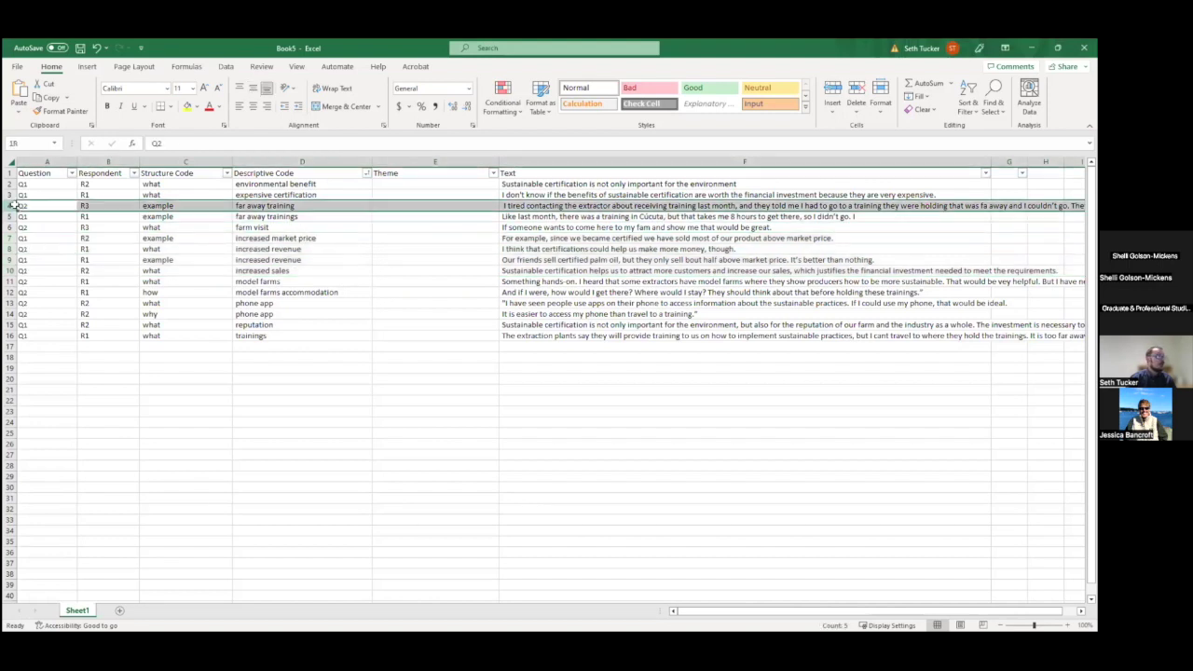
{"action": "left_click_drag", "start_coordinate": [12, 205], "coordinate": [12, 217]}
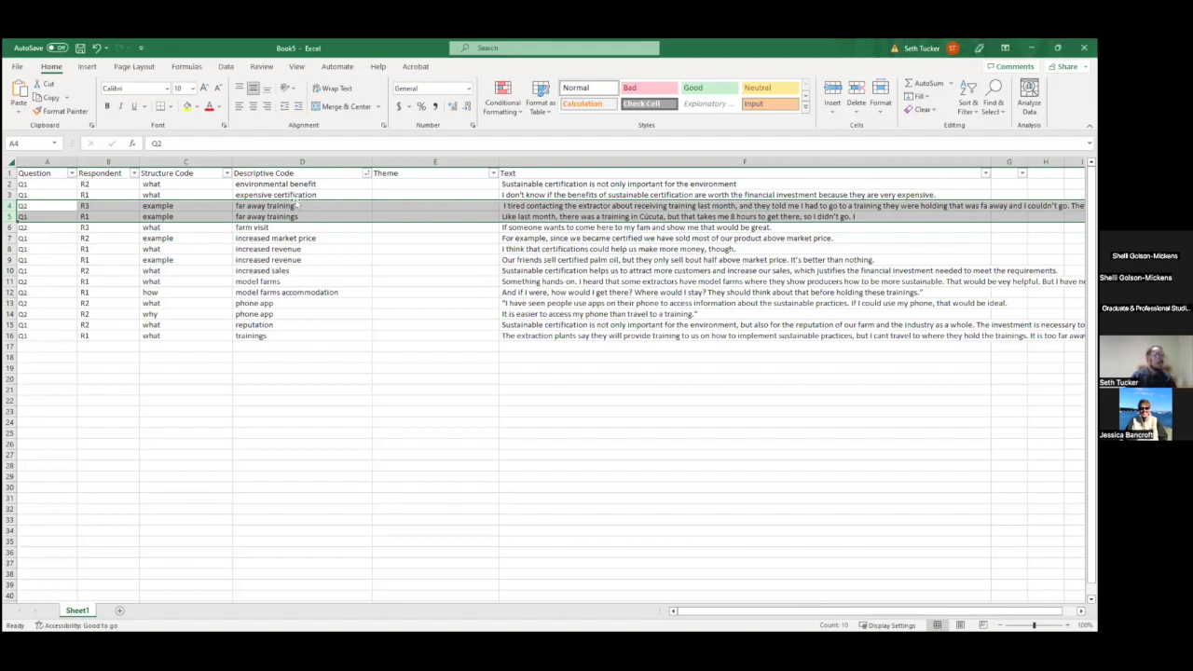
{"action": "left_click", "coordinate": [307, 199]}
{"action": "left_click_drag", "start_coordinate": [12, 185], "coordinate": [13, 196]}
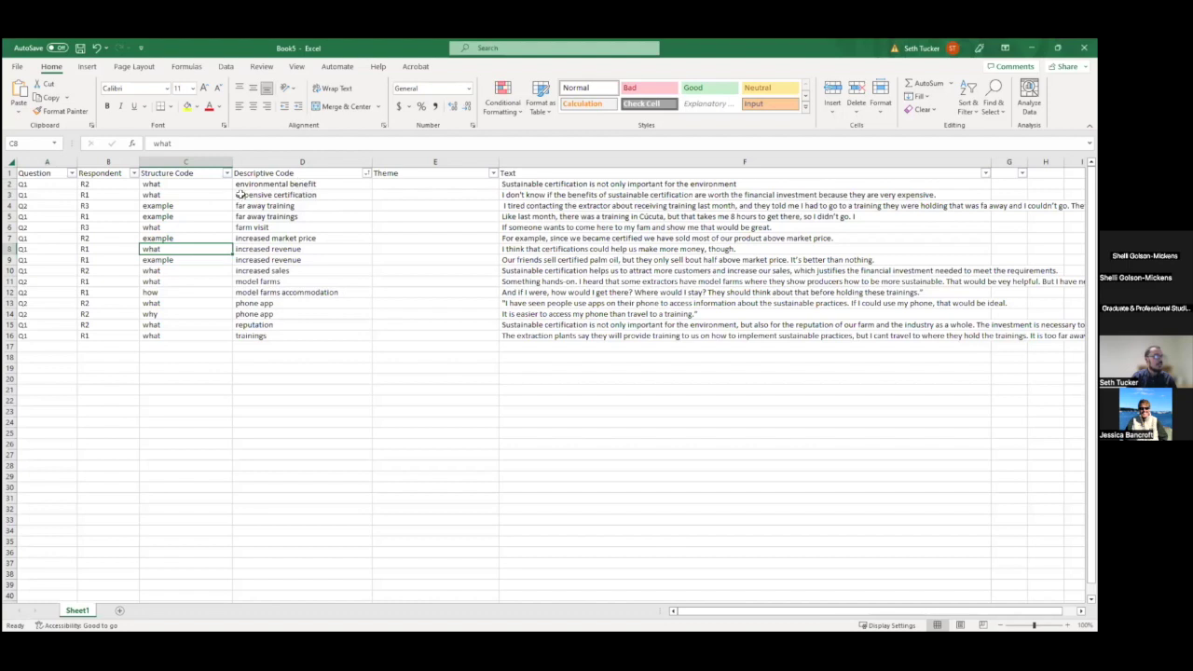
- Enter the theme "Lack of access to trainings" in cell E4 and copy it to cell E5 for the far away training codes
{"action": "left_click", "coordinate": [400, 183]}
{"action": "left_click", "coordinate": [385, 205]}
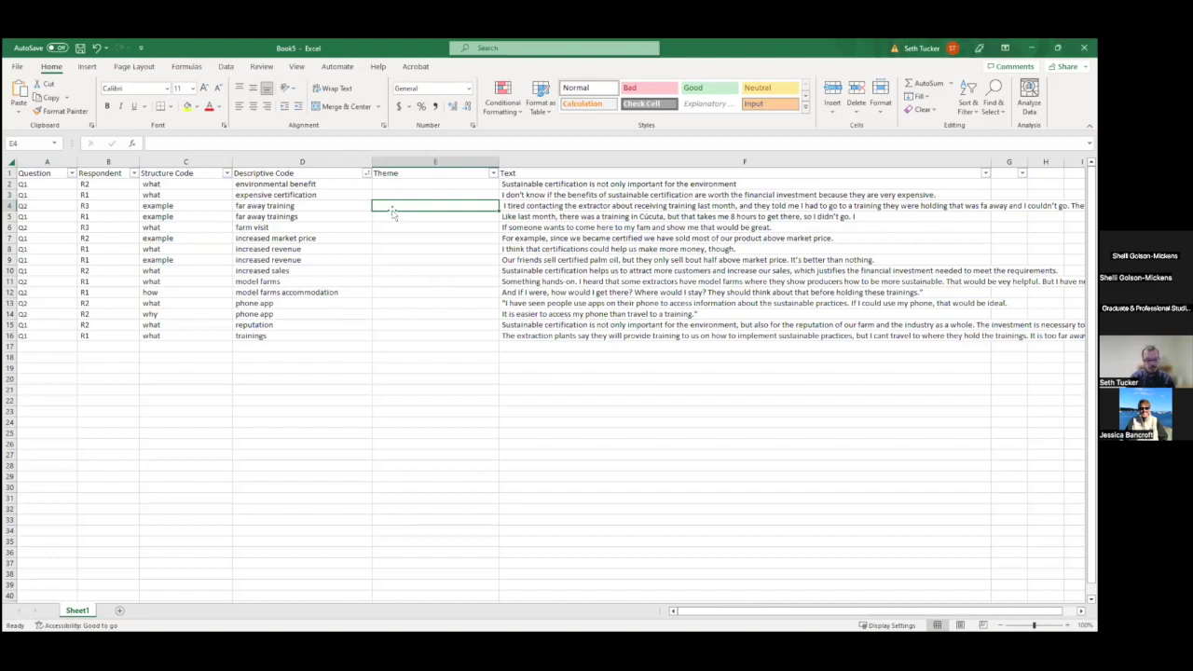
{"action": "type", "text": "Lack of acc"}
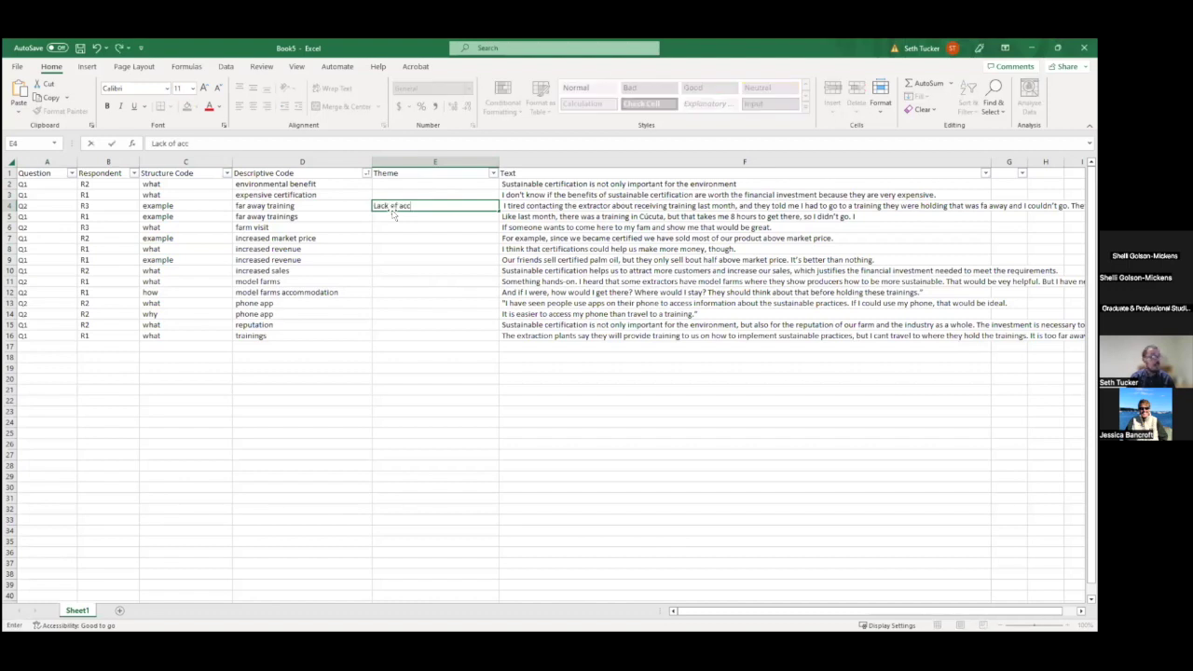
{"action": "type", "text": "ess to trainings"}
{"action": "key", "text": "Return"}
{"action": "left_click", "coordinate": [427, 206]}
{"action": "key", "text": "ctrl+c"}
{"action": "left_click", "coordinate": [433, 215]}
{"action": "key", "text": "ctrl+v"}
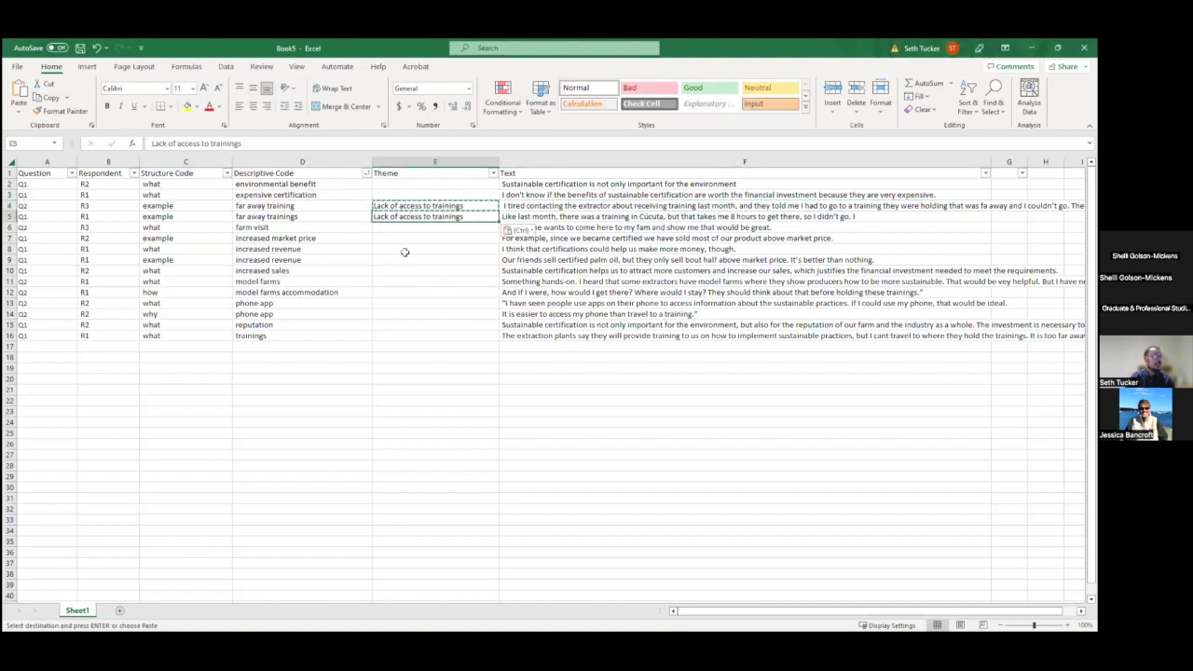
{"action": "key", "text": "Escape"}
- Copy the "increased revenue" code from cell D8 into Theme cell E7 and extend it to "increased revenue/sales"
{"action": "left_click", "coordinate": [374, 272]}
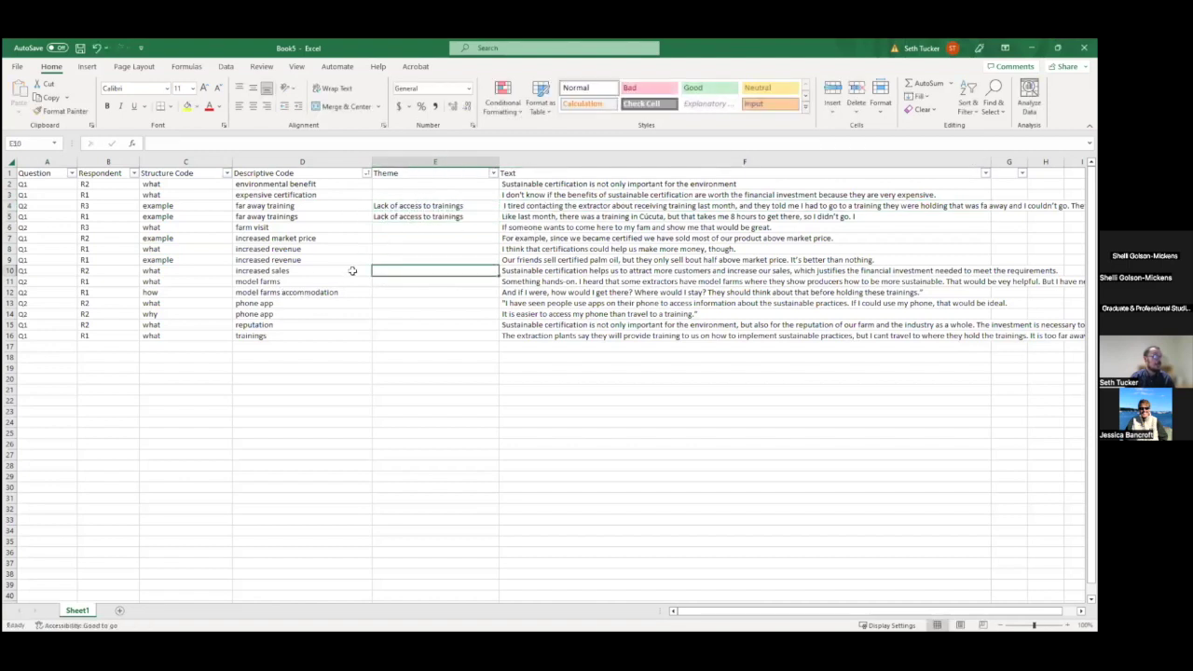
{"action": "double_click", "coordinate": [298, 249]}
{"action": "left_click_drag", "start_coordinate": [301, 248], "coordinate": [176, 269]}
{"action": "key", "text": "ctrl+c"}
{"action": "left_click", "coordinate": [377, 238]}
{"action": "key", "text": "ctrl+v"}
{"action": "type", "text": "/sales"}
{"action": "left_click", "coordinate": [638, 270]}
- Fill the theme in cell E7 down to cell E10
{"action": "left_click", "coordinate": [471, 241]}
{"action": "left_click_drag", "start_coordinate": [498, 243], "coordinate": [494, 272]}
{"action": "left_click", "coordinate": [508, 281]}
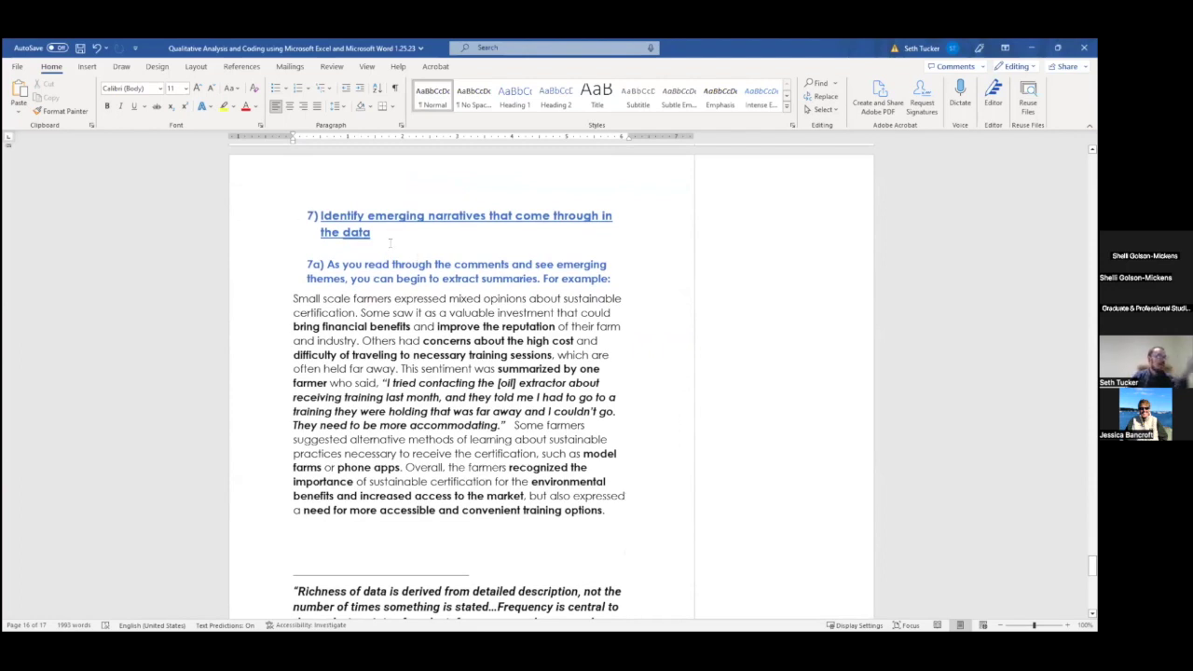
- Switch to the Word guide and examine section 7 on identifying emerging narratives, with its example summary
{"action": "left_click_drag", "start_coordinate": [372, 233], "coordinate": [615, 279]}
{"action": "left_click", "coordinate": [336, 265]}
{"action": "left_click", "coordinate": [495, 326]}
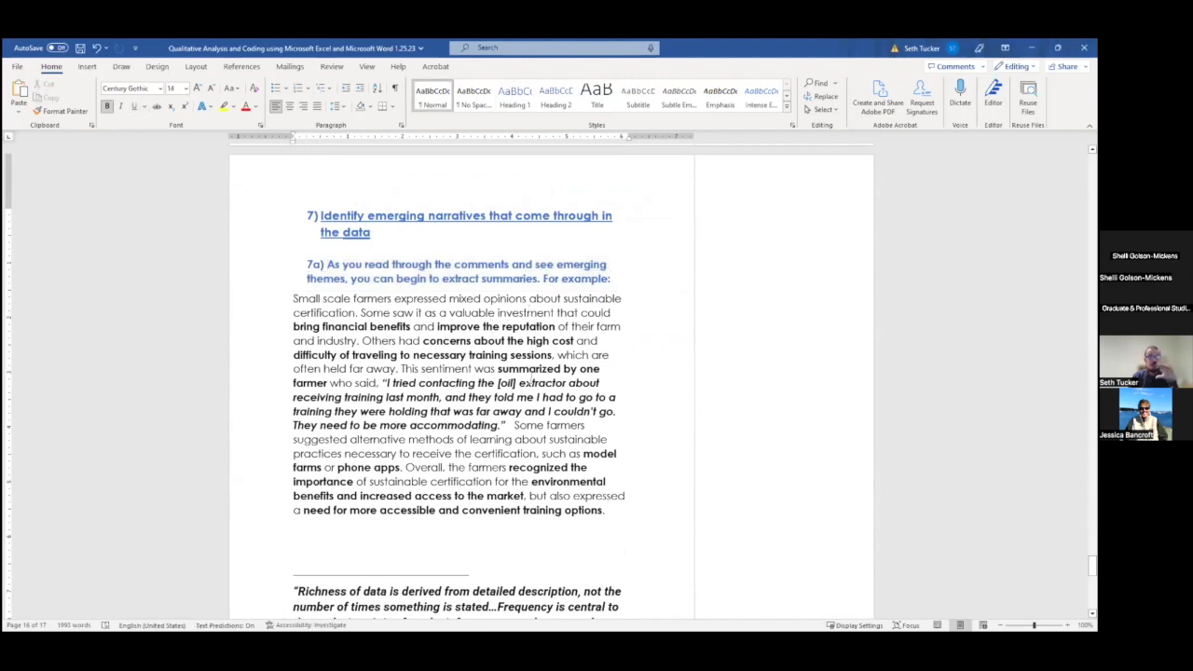